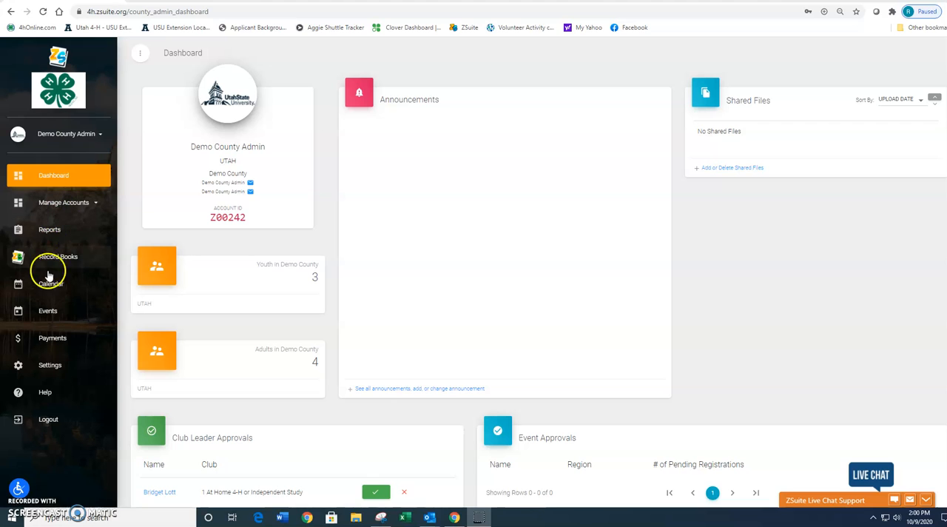
# Step: Open the events list and start a new event
pyautogui.click(48, 312)
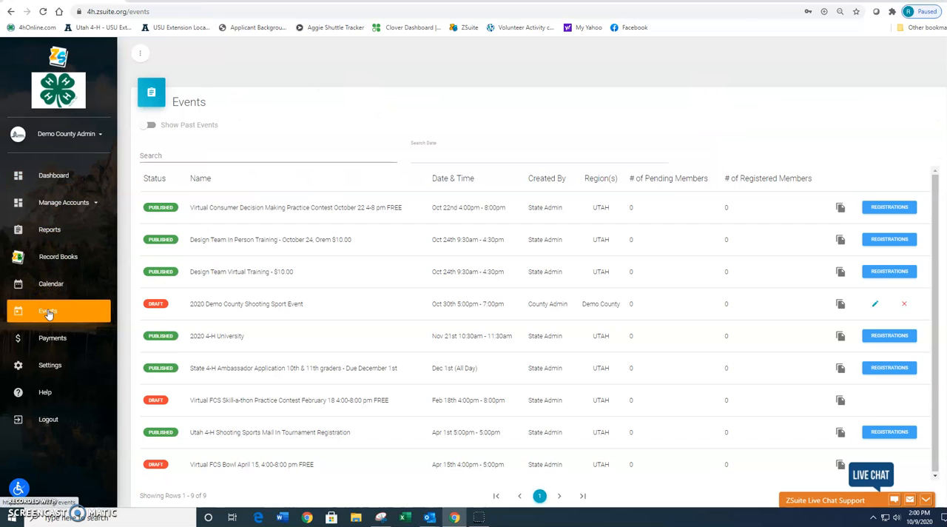
pyautogui.scroll(-1, 207, 439)
pyautogui.scroll(-1, 207, 439)
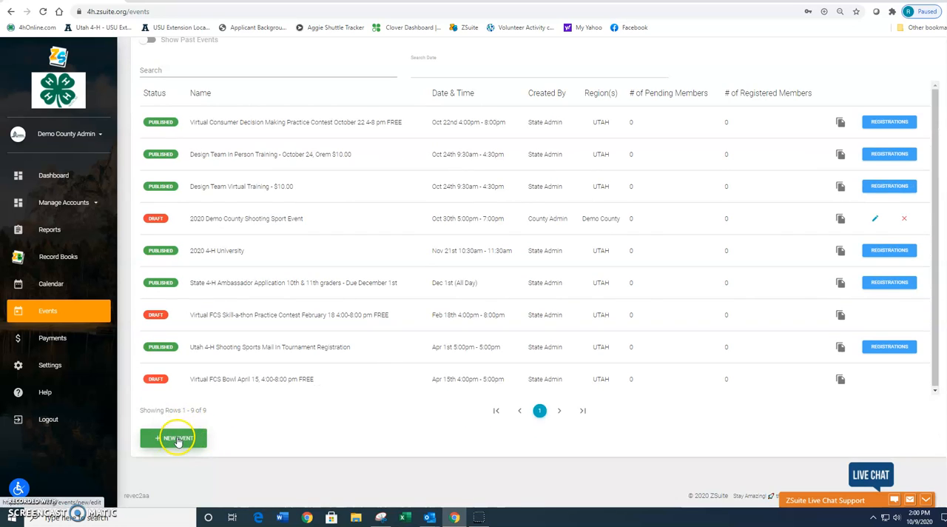
pyautogui.click(175, 439)
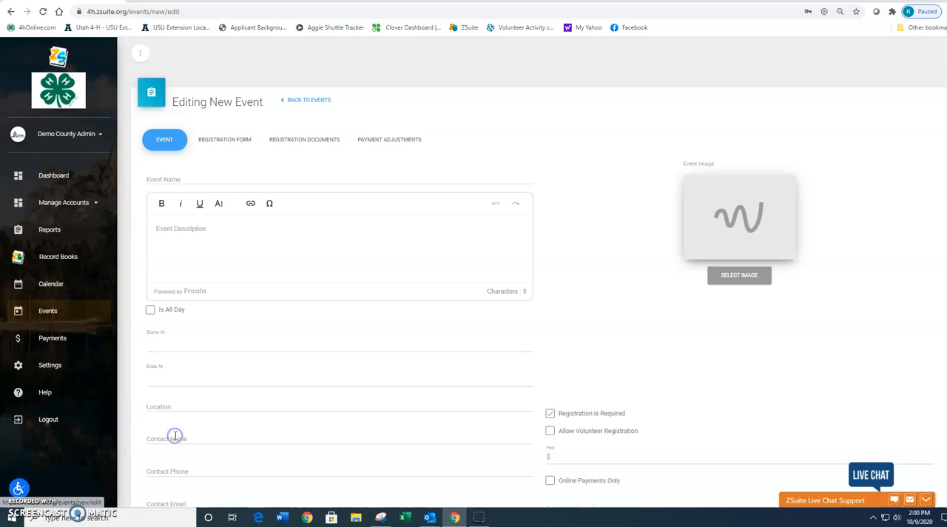
pyautogui.scroll(-1, 325, 342)
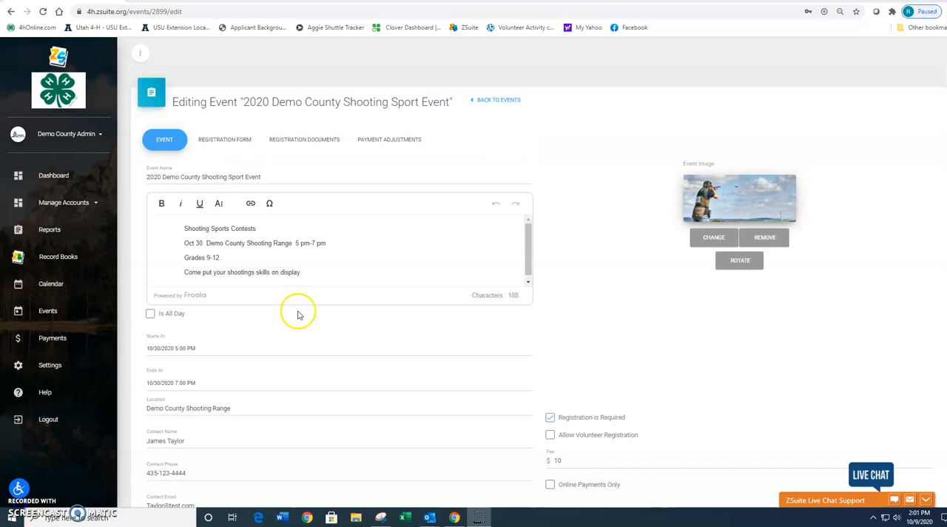
# Step: Review the shooting sport event's name, description, start and end times, location and contact fields
pyautogui.click(147, 176)
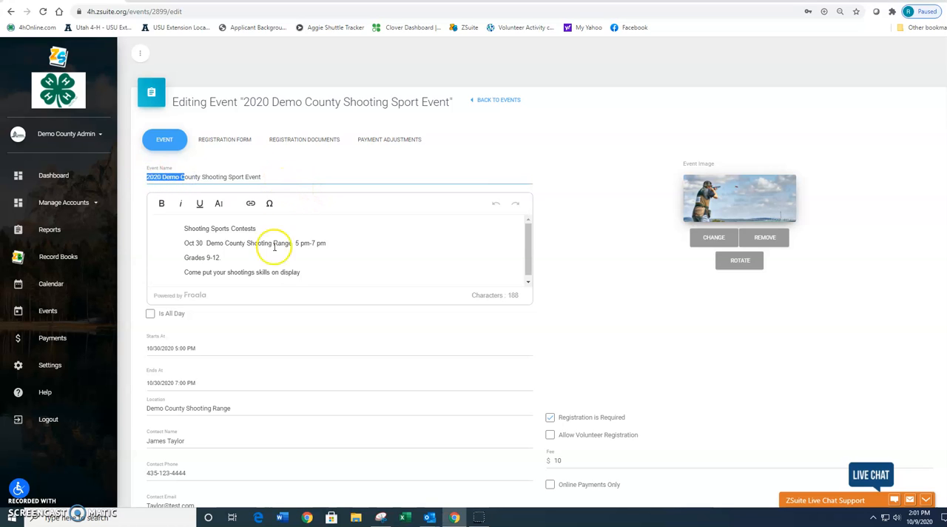
pyautogui.moveTo(182, 229); pyautogui.dragTo(301, 272)
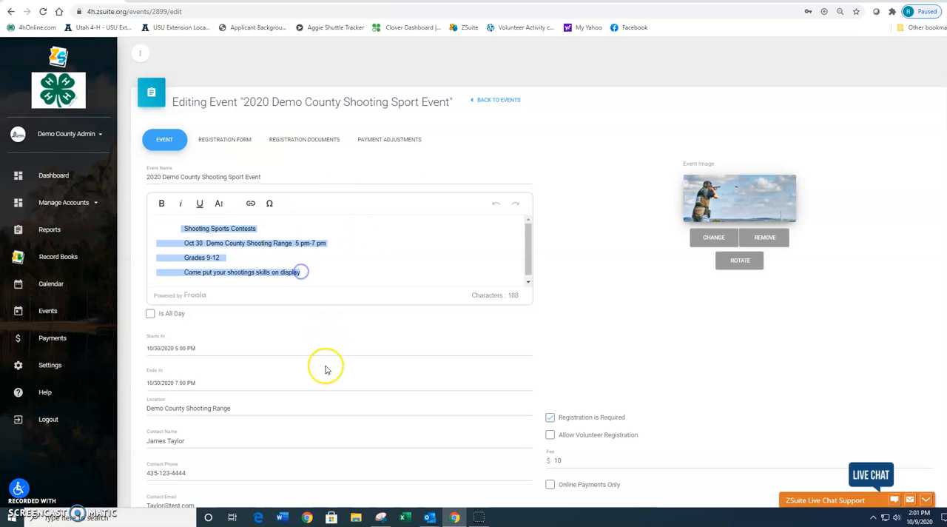
pyautogui.scroll(-2, 326, 368)
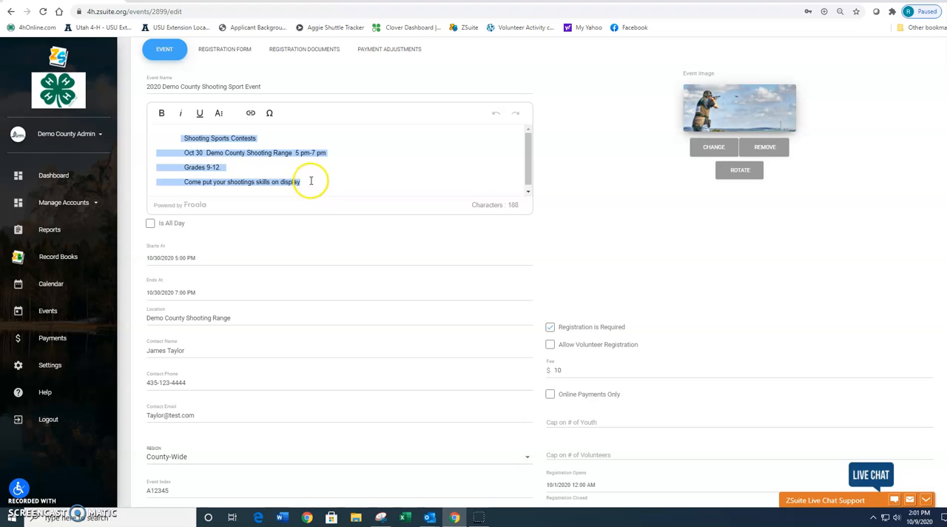
pyautogui.click(302, 177)
pyautogui.moveTo(302, 178); pyautogui.dragTo(184, 137)
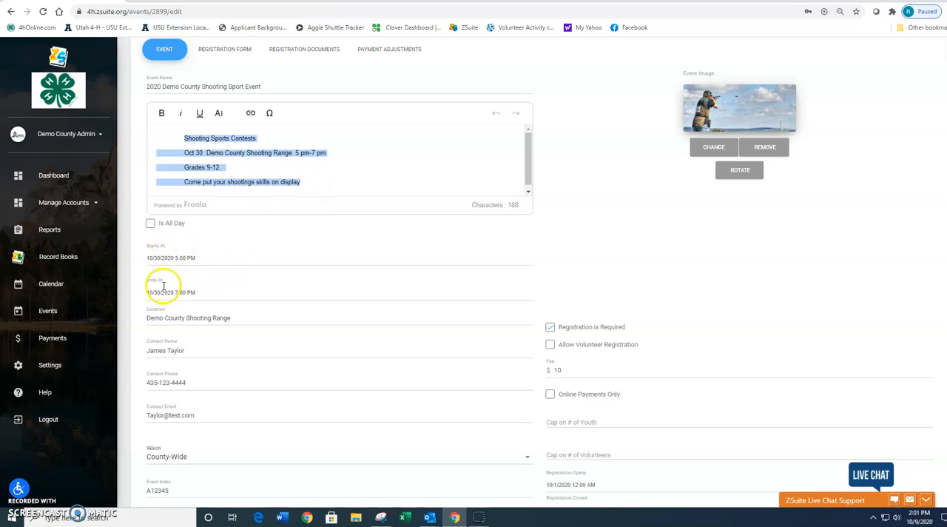
pyautogui.scroll(-1, 239, 339)
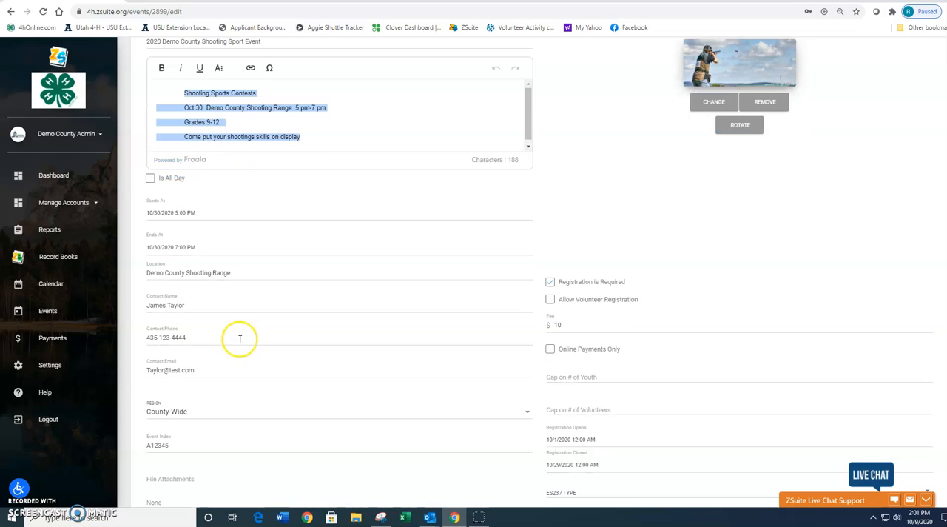
# Step: Set the event's region to Multi-County and add Davis County and Daggett County to the selected counties
pyautogui.scroll(-1, 193, 382)
pyautogui.click(190, 365)
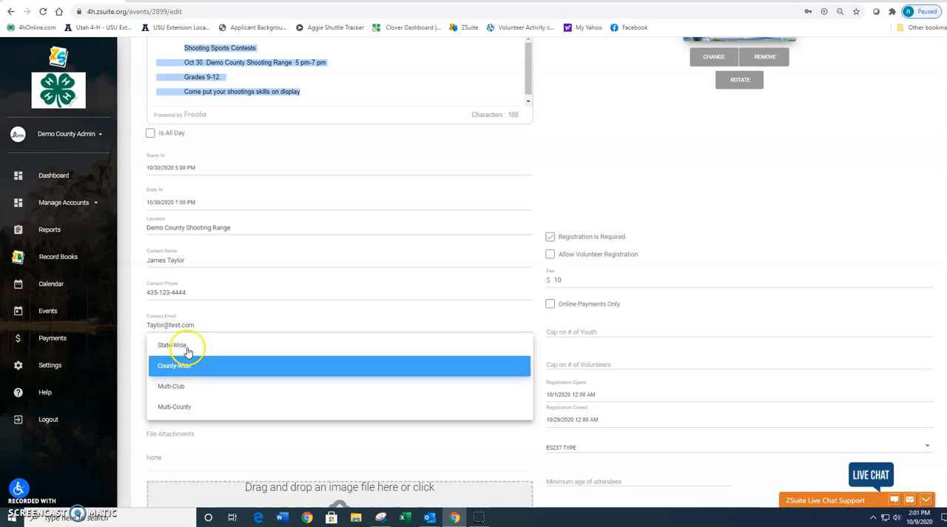
pyautogui.click(176, 407)
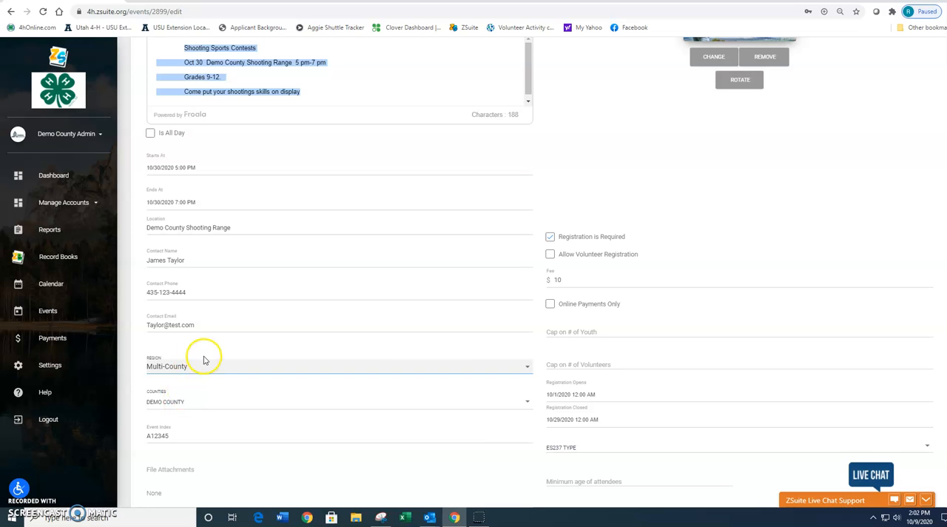
pyautogui.click(187, 404)
pyautogui.click(162, 211)
pyautogui.click(164, 187)
# Step: Remove Davis County and Daggett County from the selection and return the event's region to County-Wide
pyautogui.click(162, 210)
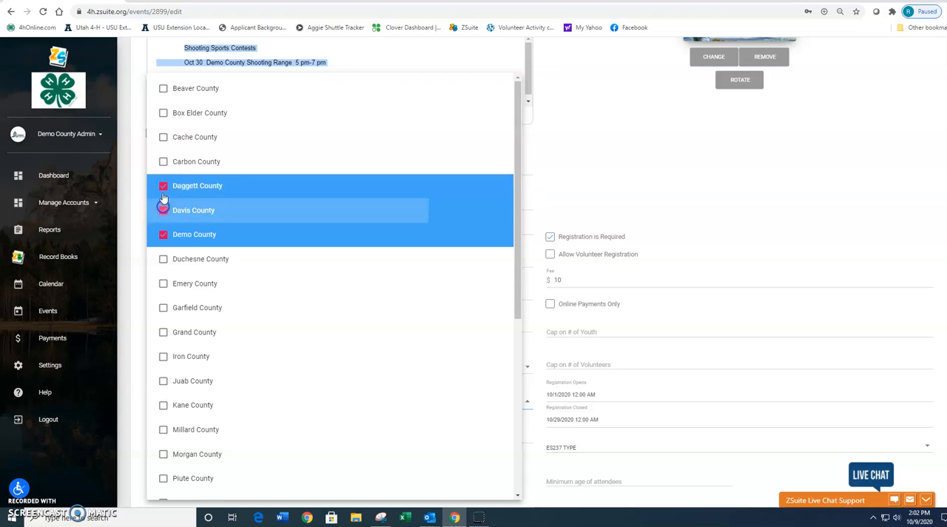
pyautogui.click(163, 186)
pyautogui.click(655, 145)
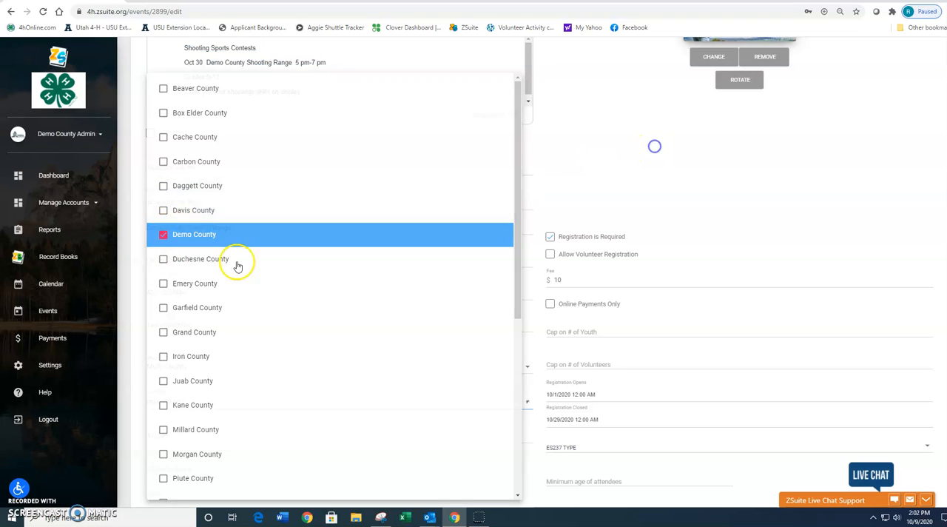
pyautogui.click(201, 367)
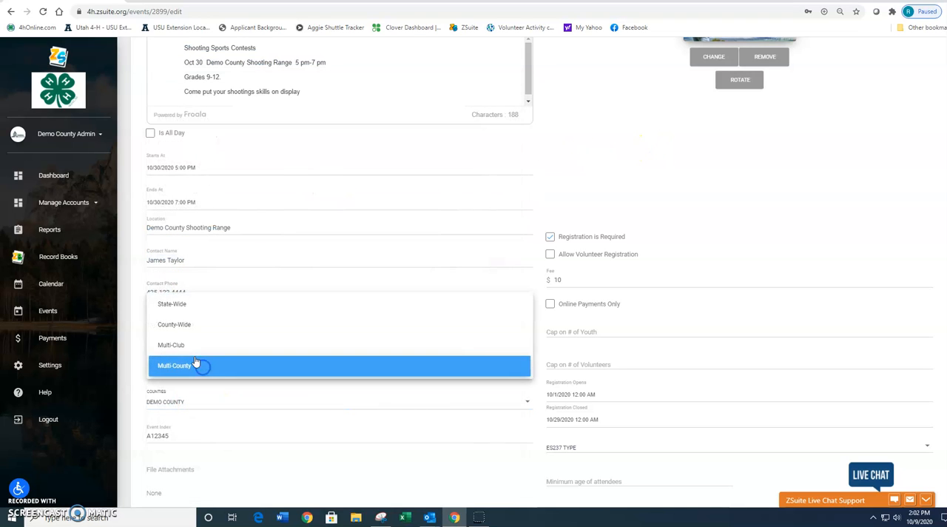
pyautogui.click(174, 324)
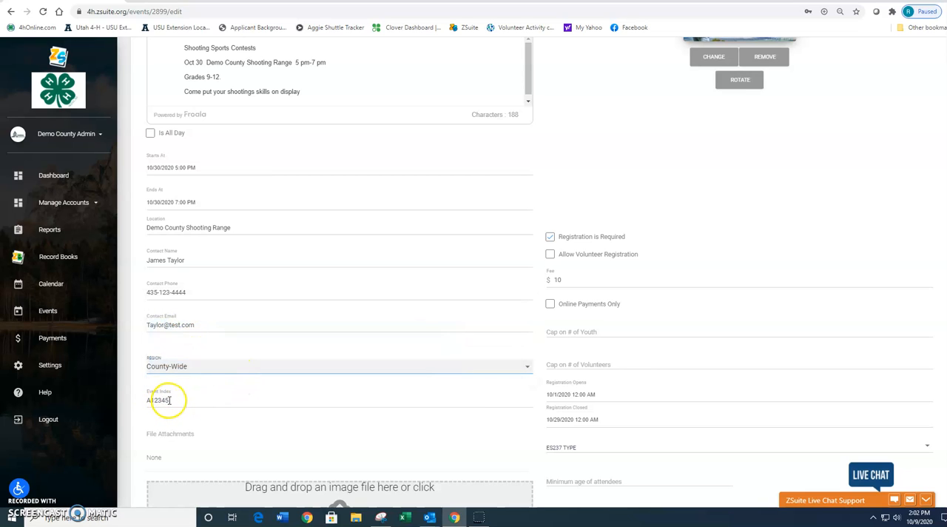
# Step: Attach the file Shooting Sports Rules.pdf to the event
pyautogui.scroll(-2, 229, 381)
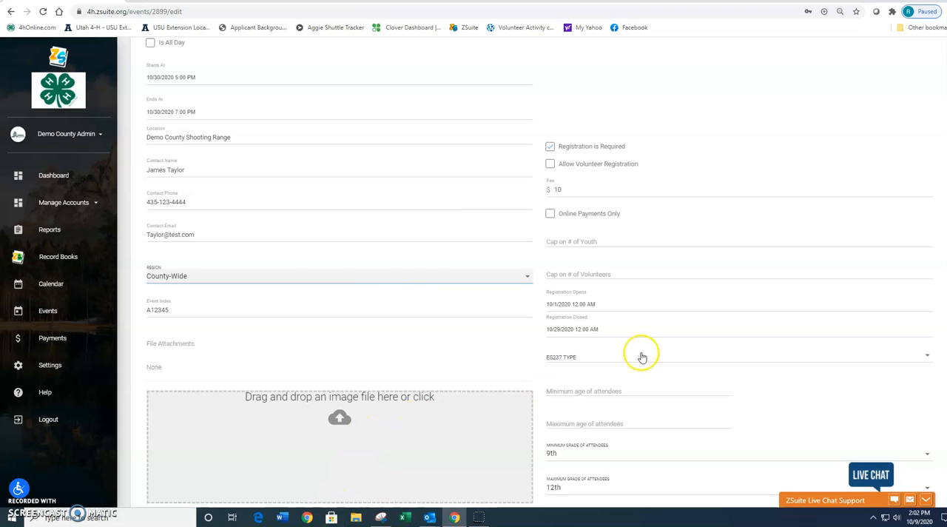
pyautogui.moveTo(827, 310); pyautogui.dragTo(361, 450)
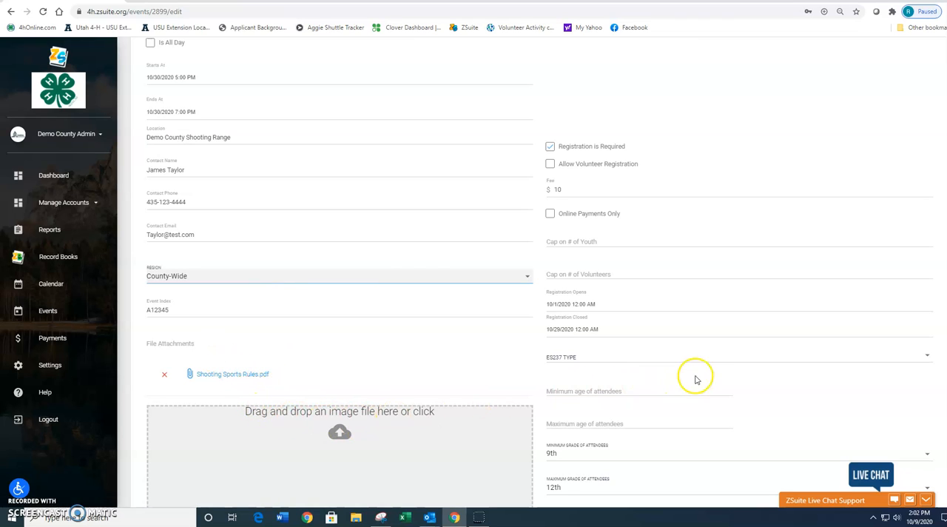
# Step: Try turning off the Registration is Required option and turn it back on
pyautogui.scroll(1, 703, 374)
pyautogui.click(550, 193)
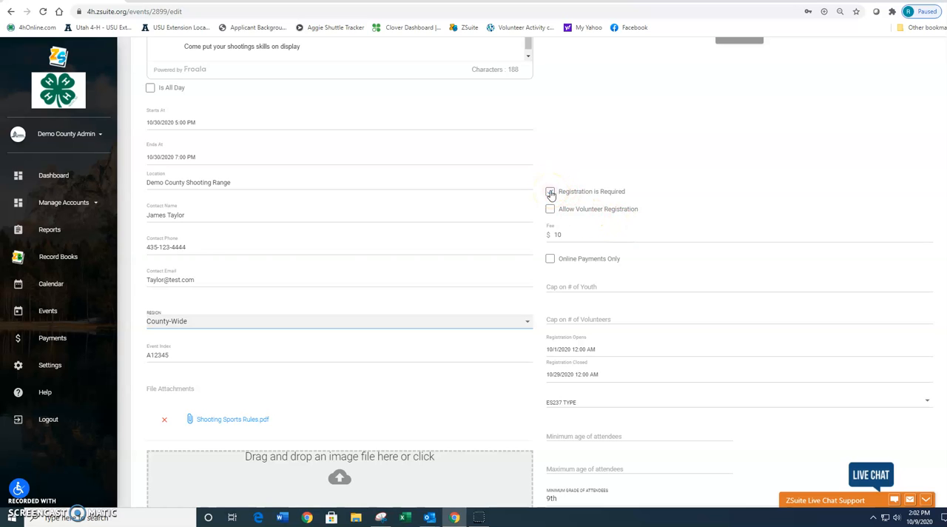
pyautogui.click(551, 192)
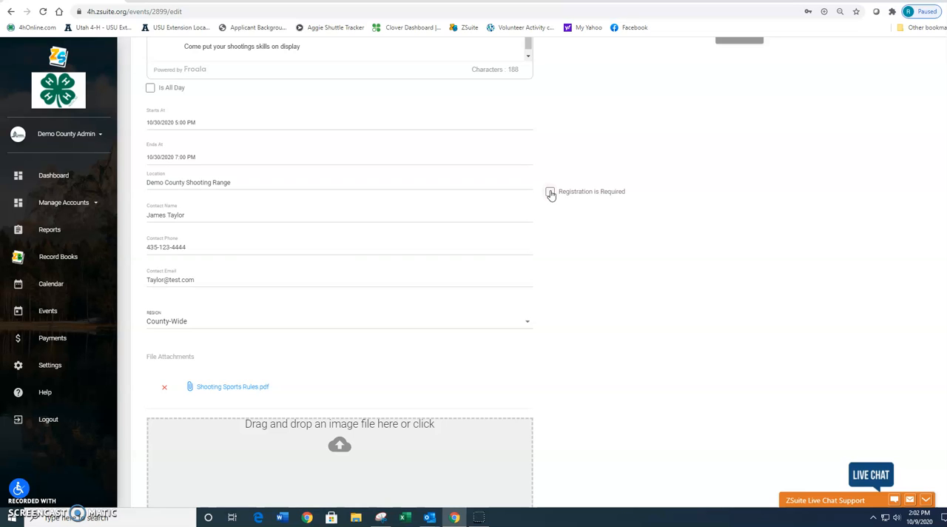
pyautogui.click(551, 192)
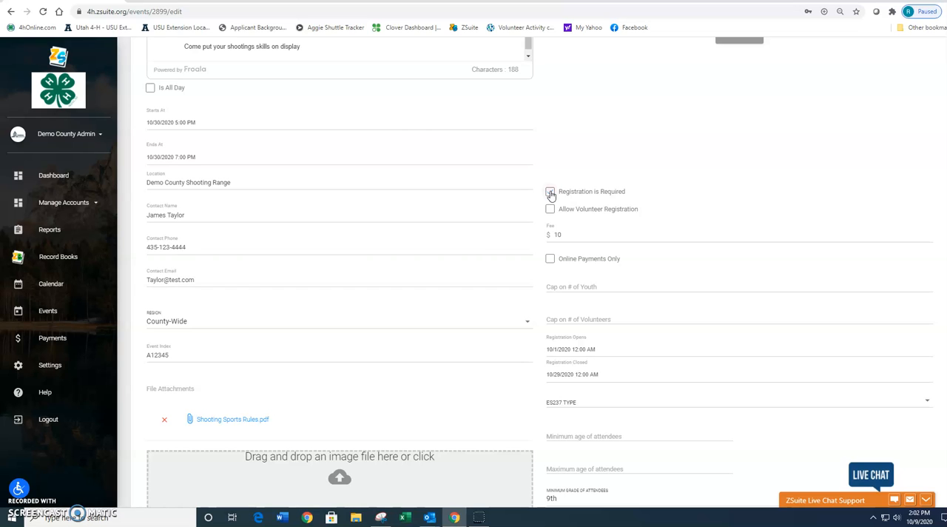
pyautogui.click(551, 192)
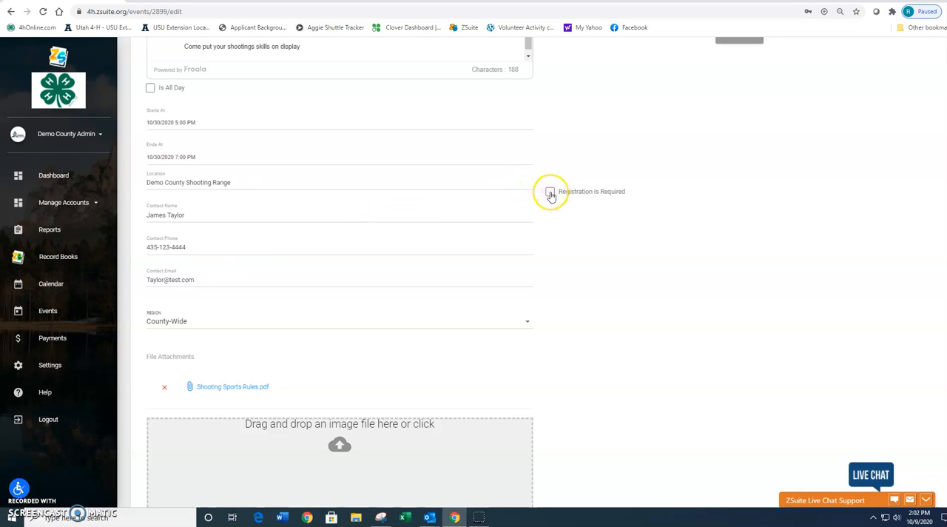
pyautogui.click(550, 194)
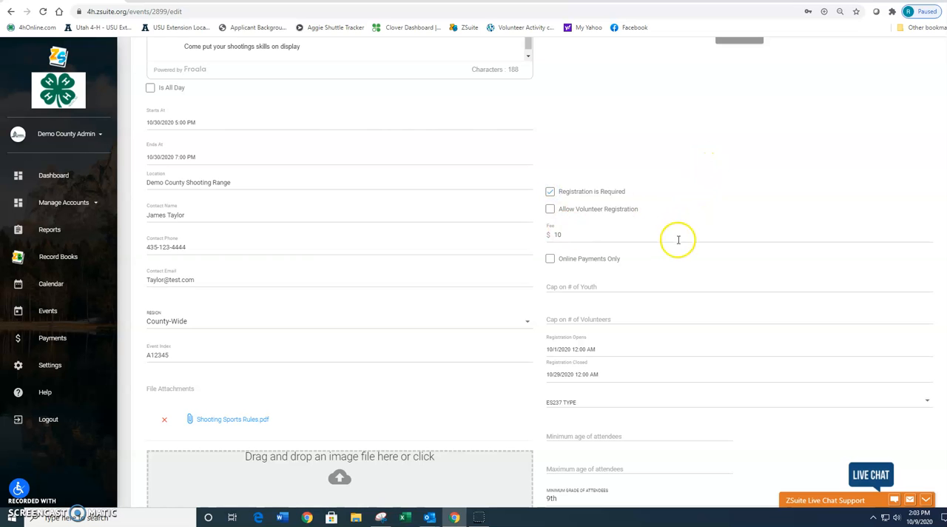
# Step: Try the Allow Volunteer Registration and Online Payments Only options, and leave both turned off
pyautogui.scroll(2, 677, 243)
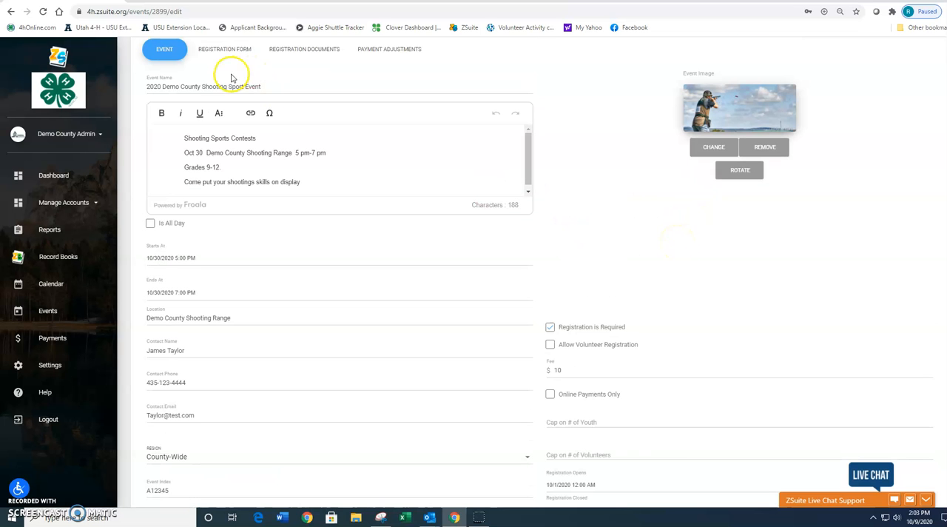
pyautogui.scroll(-2, 642, 257)
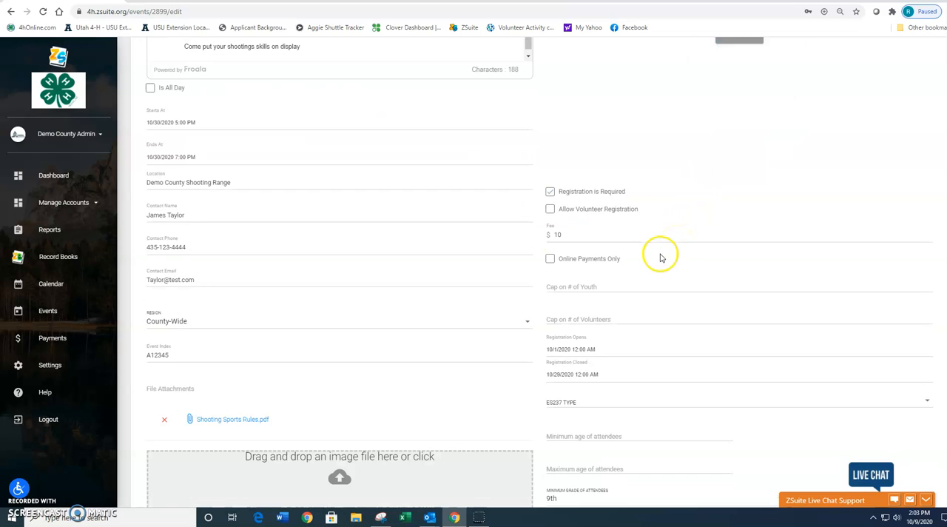
pyautogui.click(550, 209)
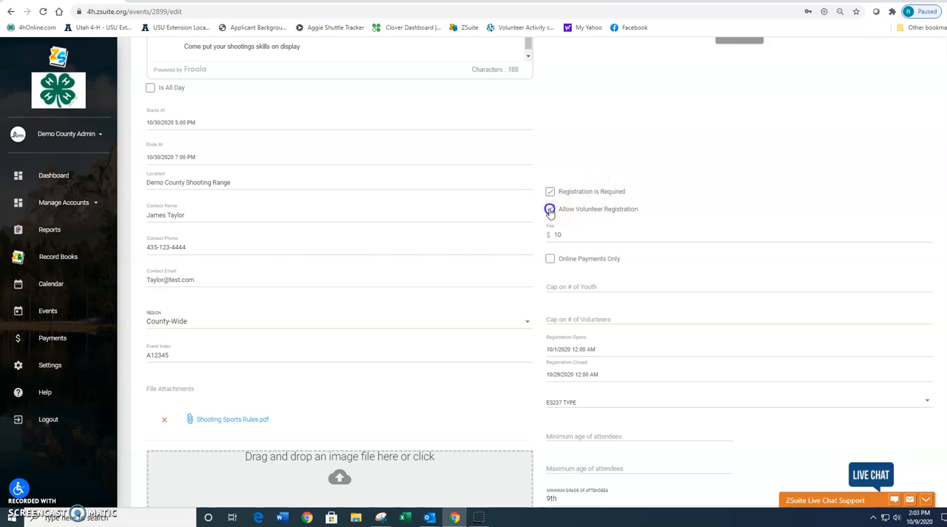
pyautogui.scroll(-1, 703, 200)
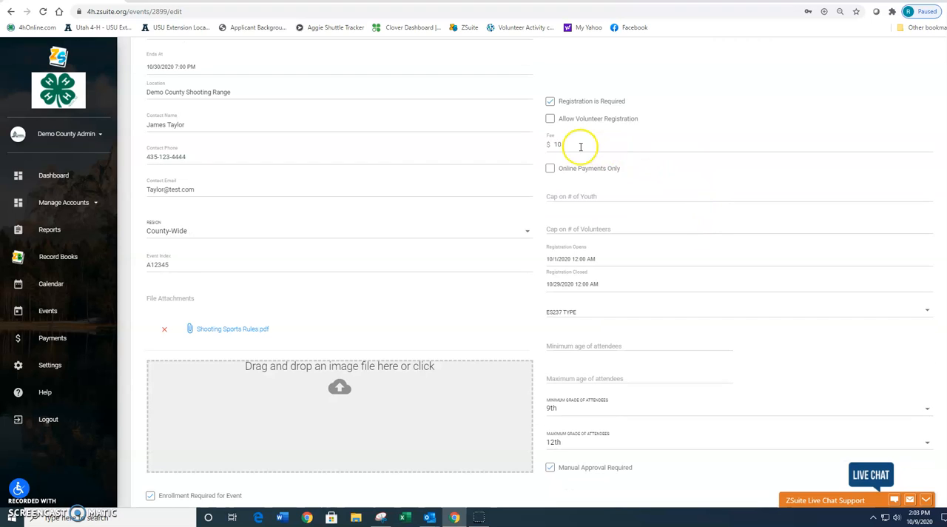
pyautogui.click(551, 172)
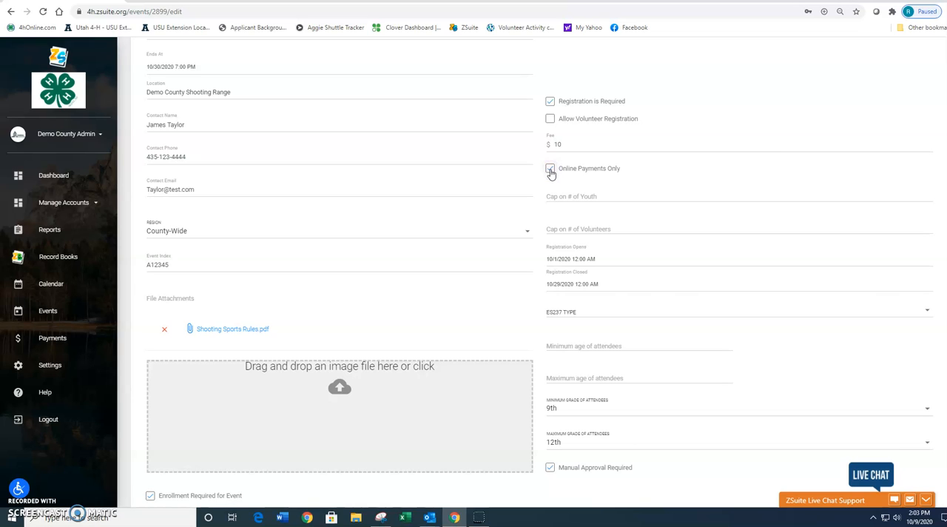
pyautogui.click(551, 172)
pyautogui.click(551, 171)
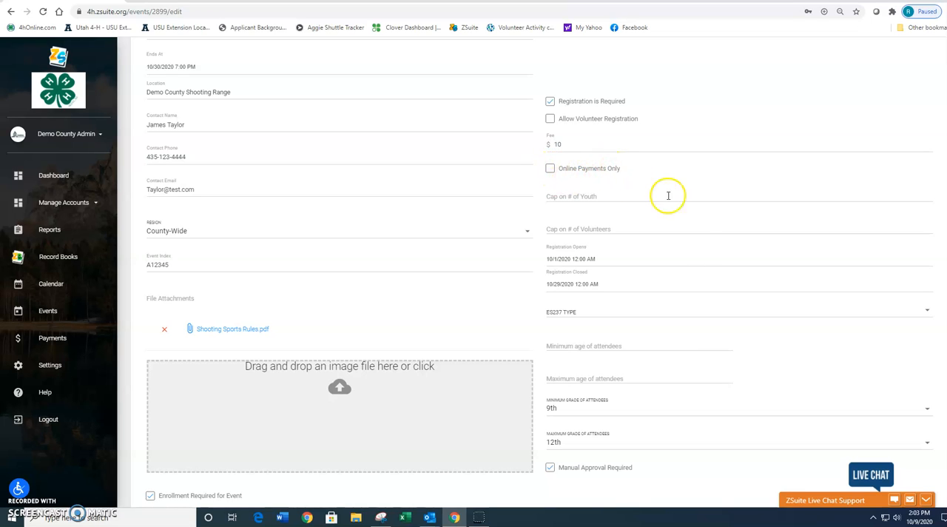
# Step: Turn the Manual Approval Required option off and back on below the attendee grade limits
pyautogui.scroll(-2, 694, 248)
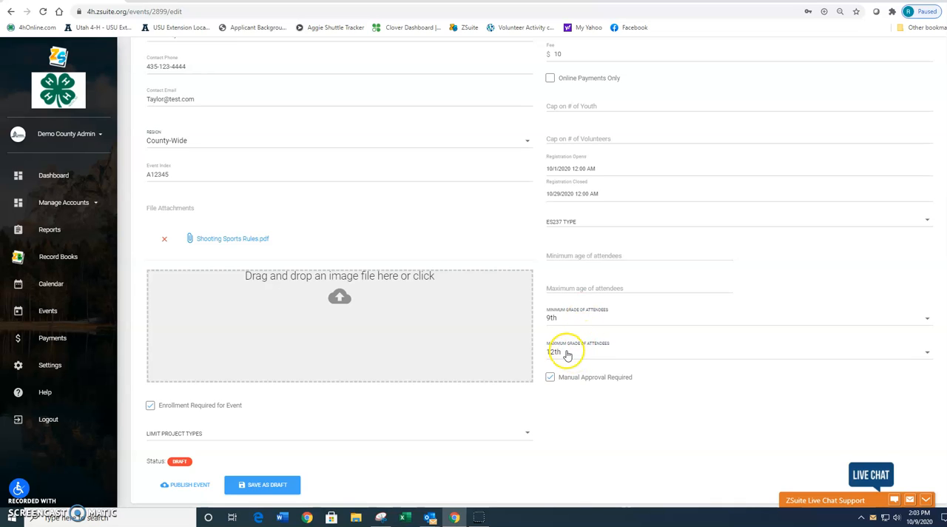
pyautogui.click(550, 377)
pyautogui.click(550, 379)
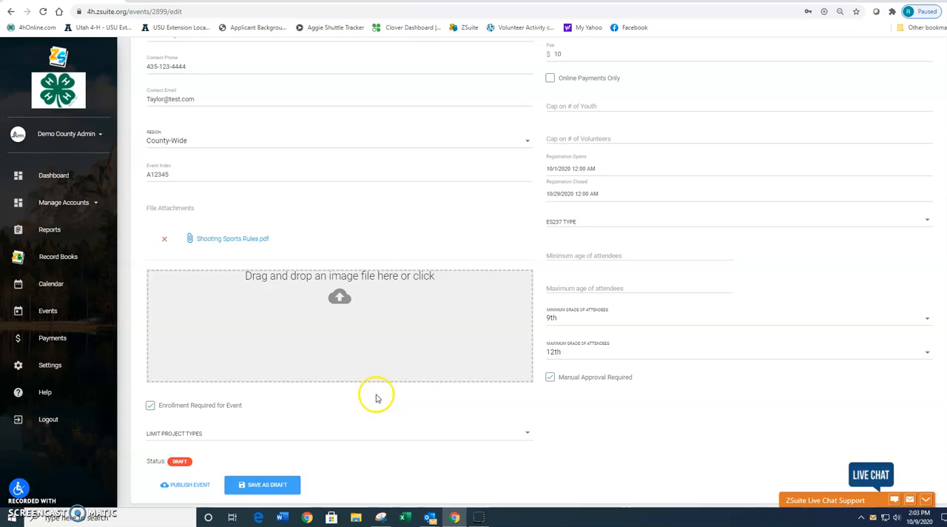
# Step: Add a category titled Registration Information to the event's participant registration form
pyautogui.scroll(2, 376, 398)
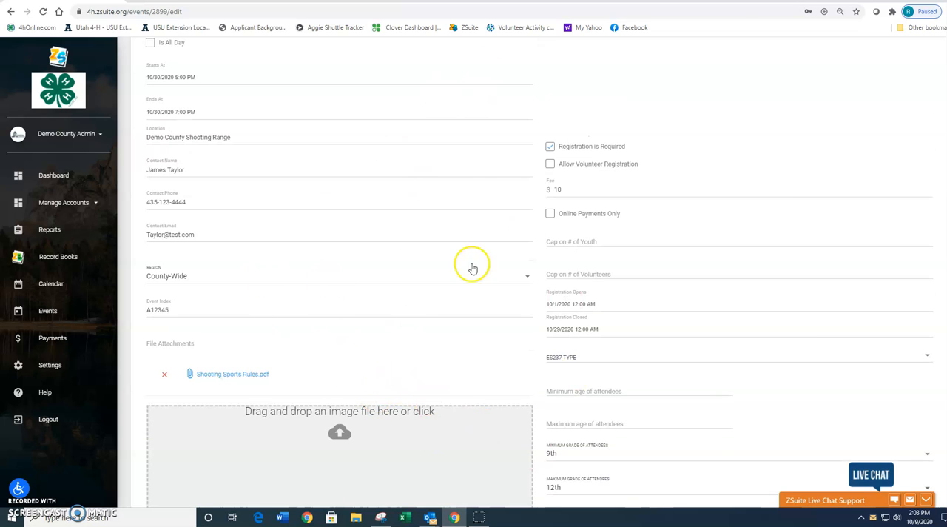
pyautogui.scroll(4, 446, 296)
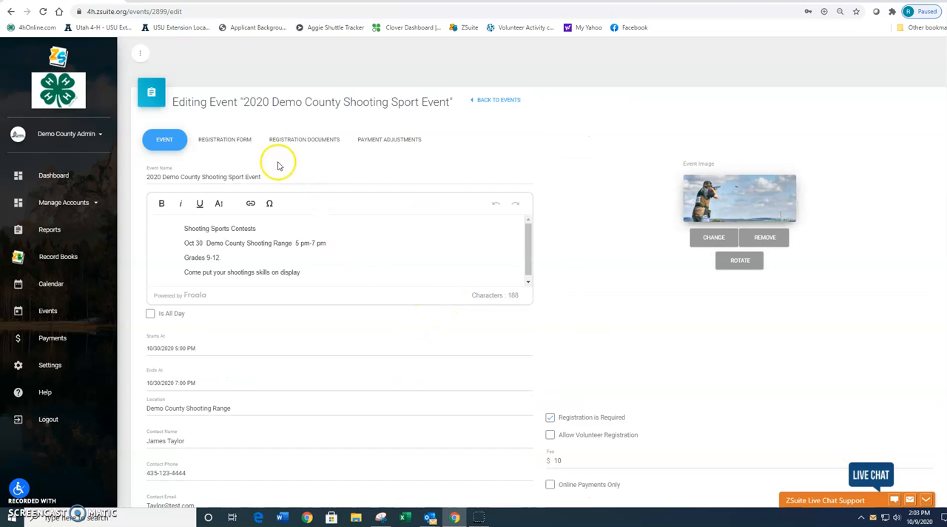
pyautogui.click(216, 140)
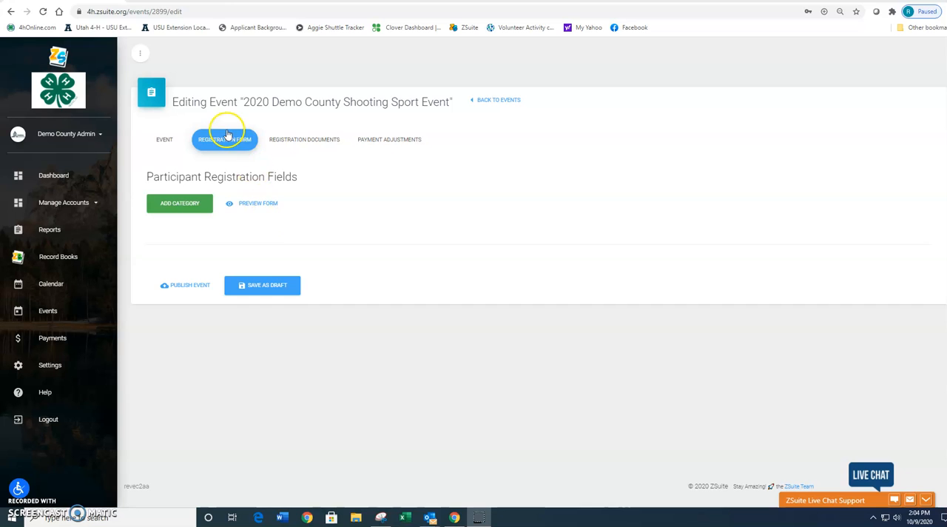
pyautogui.click(175, 207)
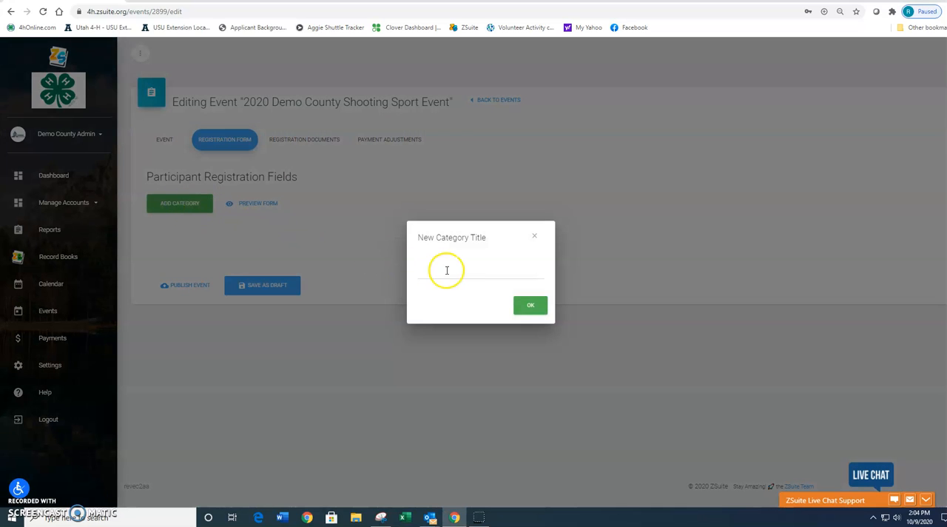
pyautogui.click(446, 273)
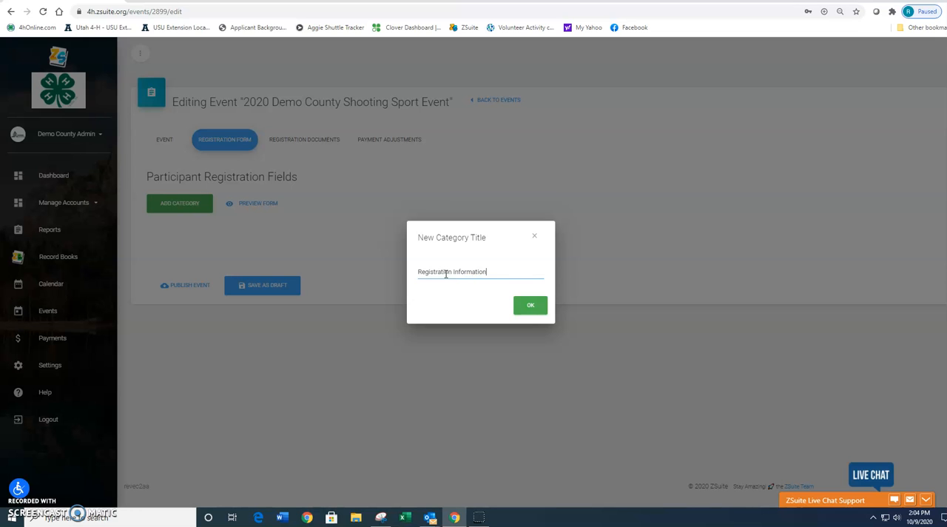
pyautogui.click(530, 305)
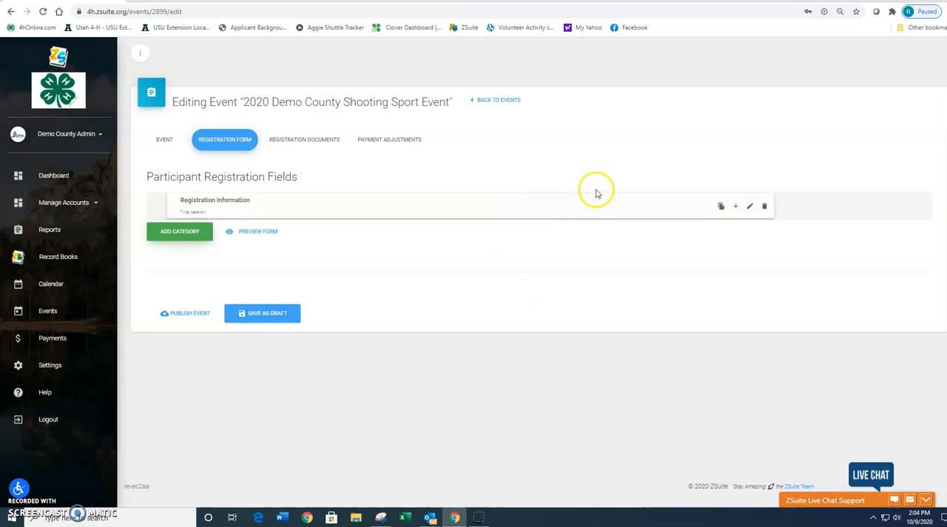
# Step: Add a text input titled Participant's Name to the Registration Information category
pyautogui.click(735, 206)
pyautogui.click(464, 171)
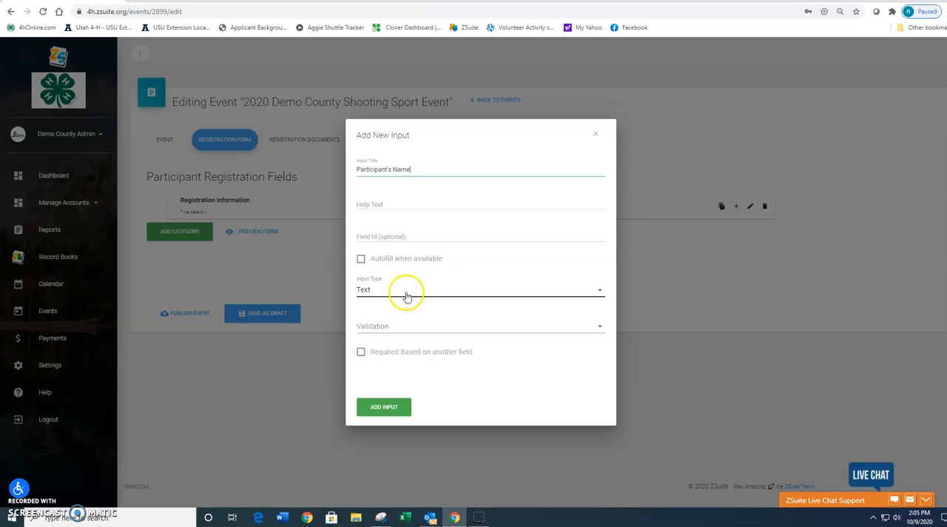
pyautogui.click(386, 408)
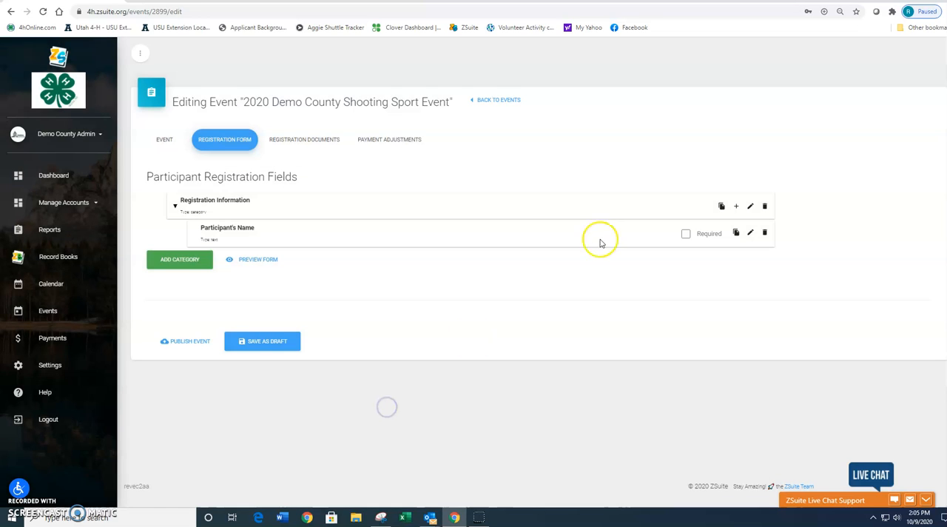
# Step: Add an input titled Select Shirt Size with the Select input type to the Registration Information category
pyautogui.click(736, 209)
pyautogui.click(420, 173)
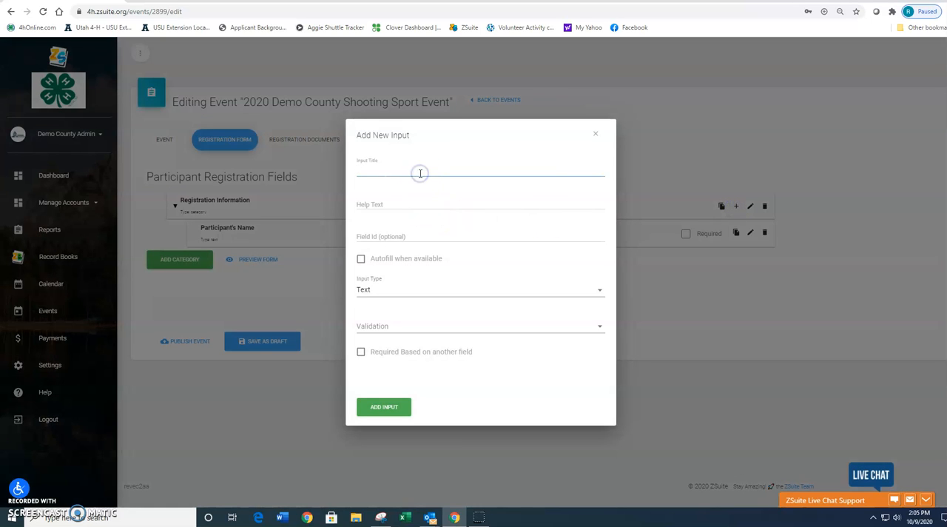
pyautogui.write('Select')
pyautogui.click(386, 290)
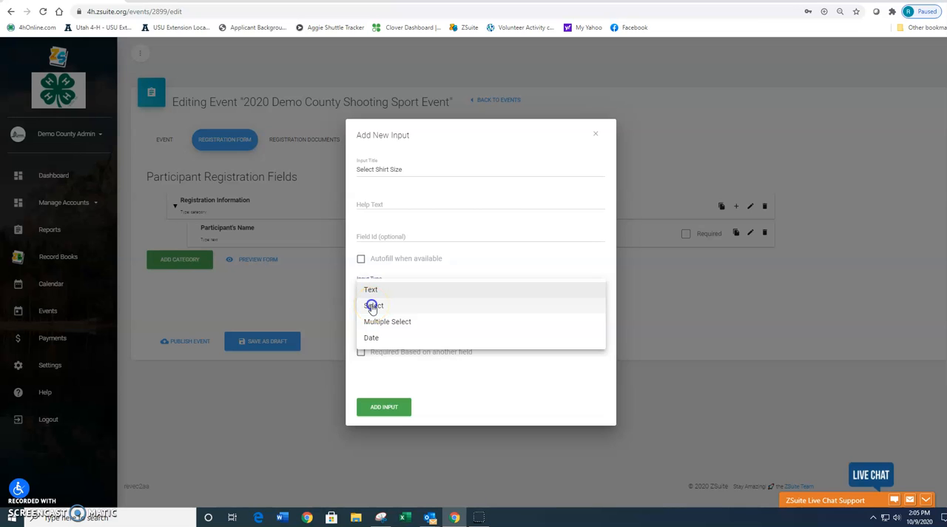
pyautogui.click(373, 307)
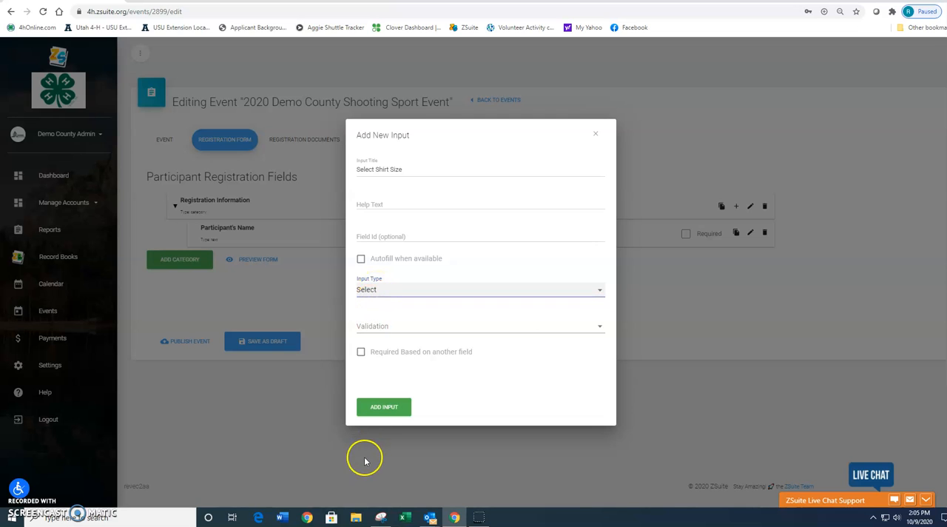
pyautogui.click(381, 408)
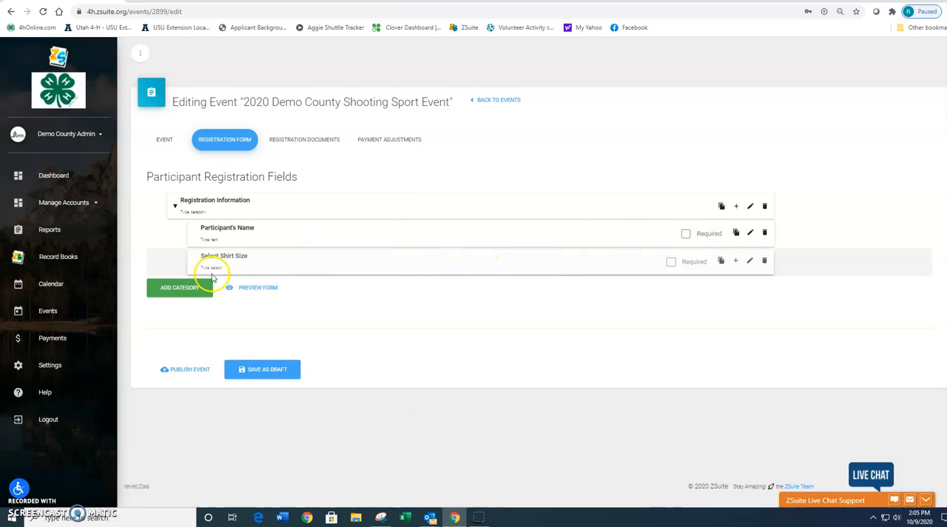
# Step: Add the standard options Small, Medium and Large to the Select Shirt Size field
pyautogui.click(735, 264)
pyautogui.click(397, 255)
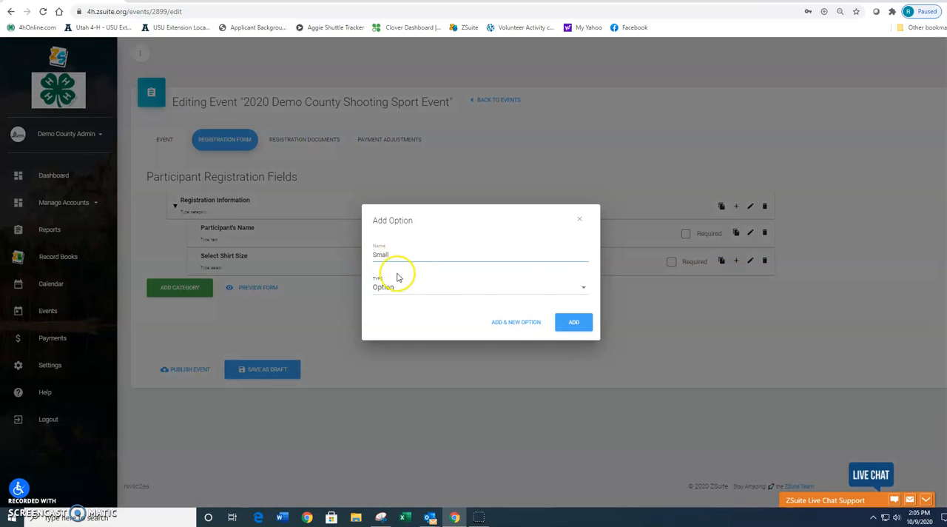
pyautogui.click(507, 322)
pyautogui.click(409, 255)
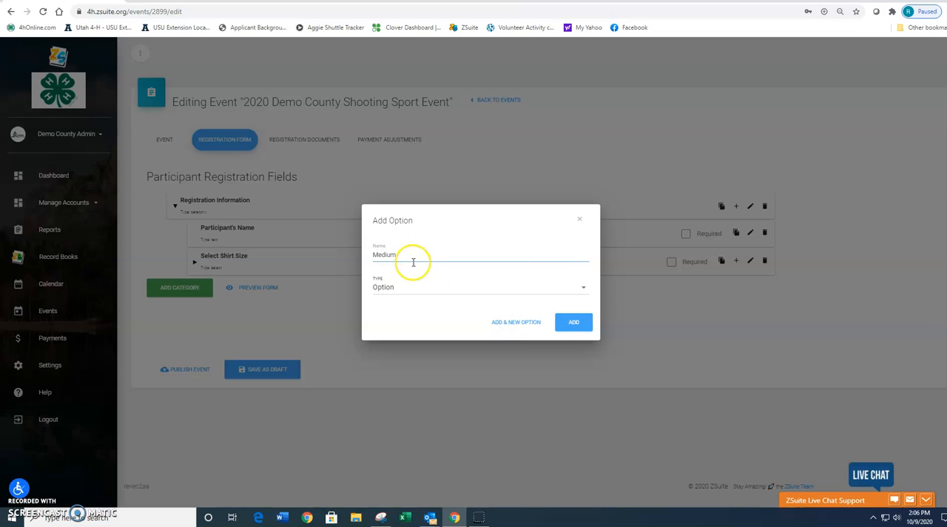
pyautogui.click(508, 322)
pyautogui.click(404, 254)
pyautogui.click(520, 323)
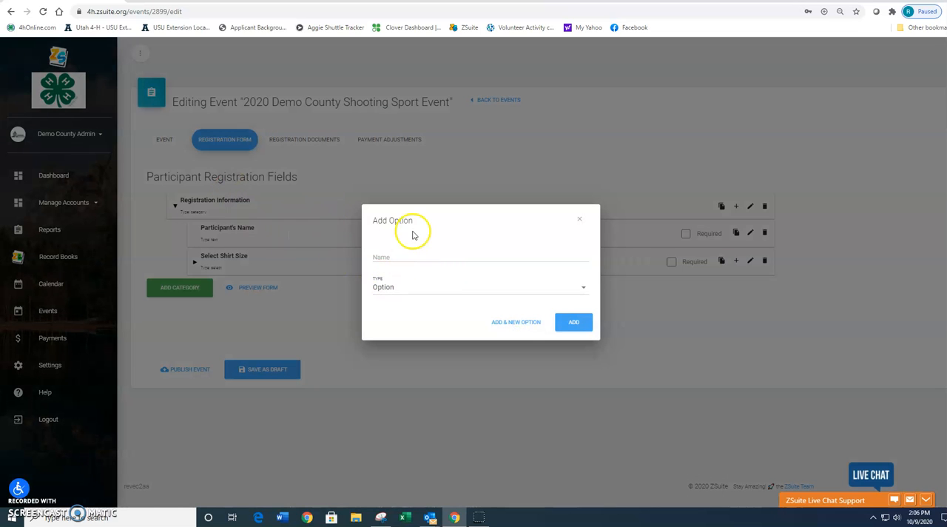
# Step: Add XLarge to the Select Shirt Size field as a paid option with an amount of 3.00
pyautogui.click(385, 288)
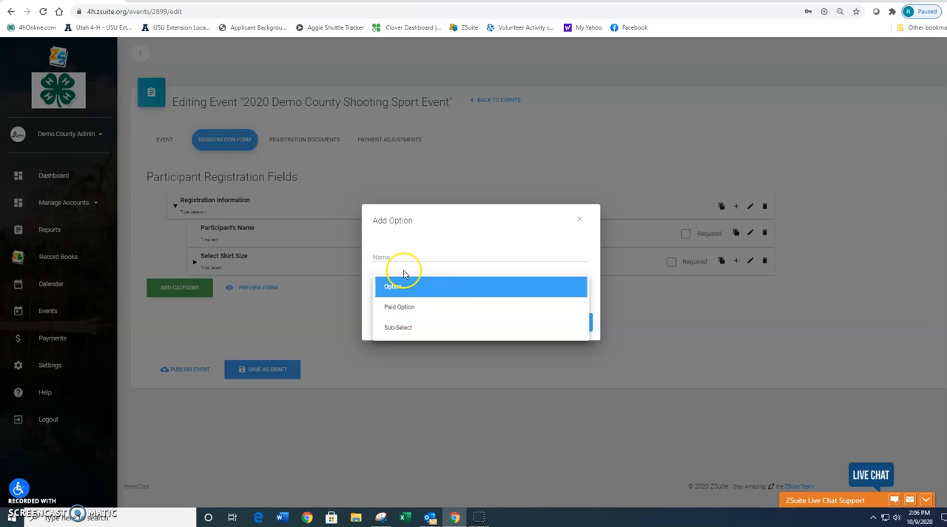
pyautogui.click(409, 259)
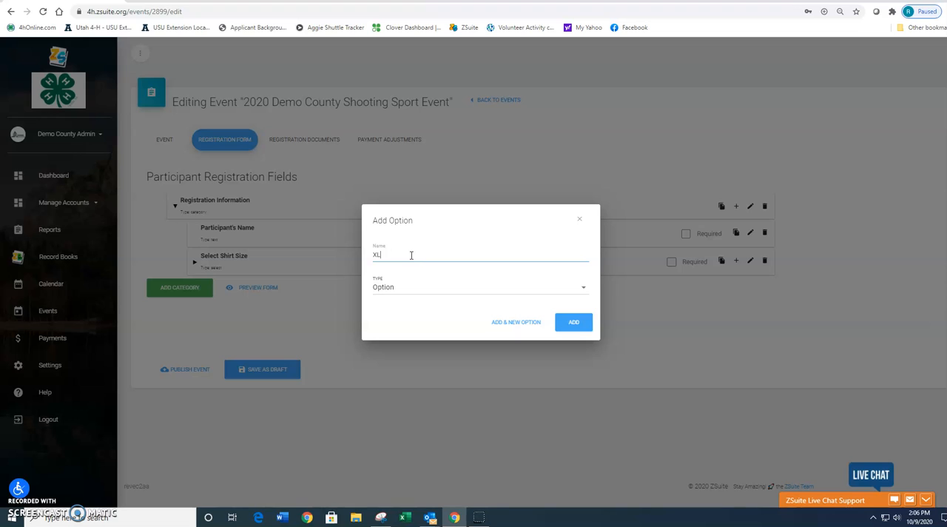
pyautogui.write('XLarge')
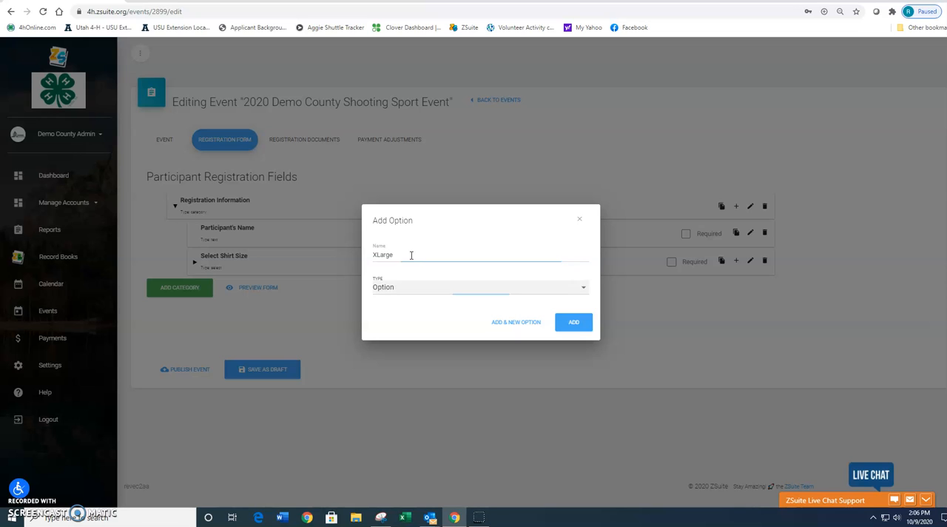
pyautogui.click(407, 287)
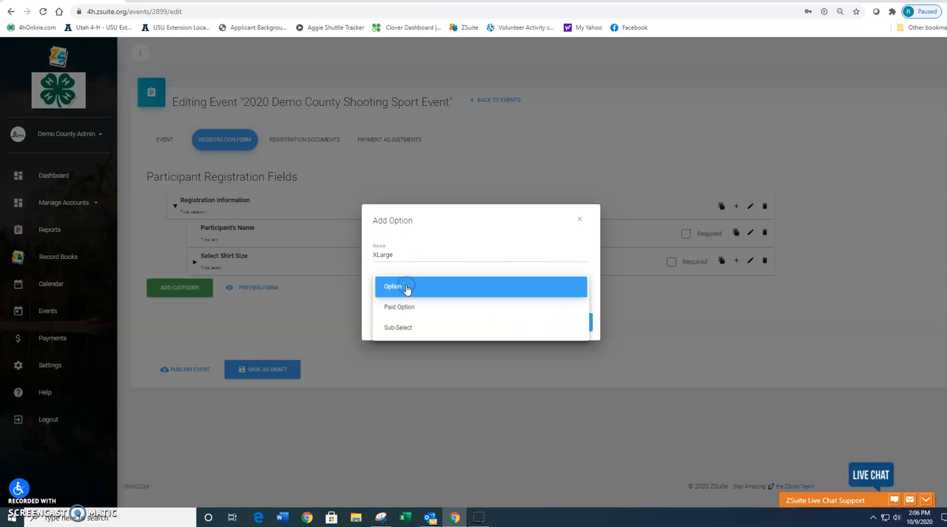
pyautogui.click(405, 306)
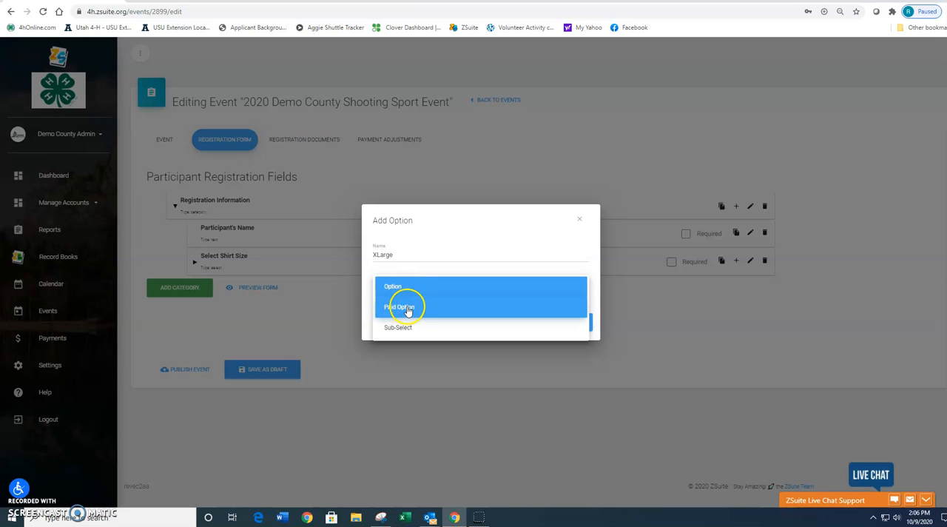
pyautogui.click(398, 304)
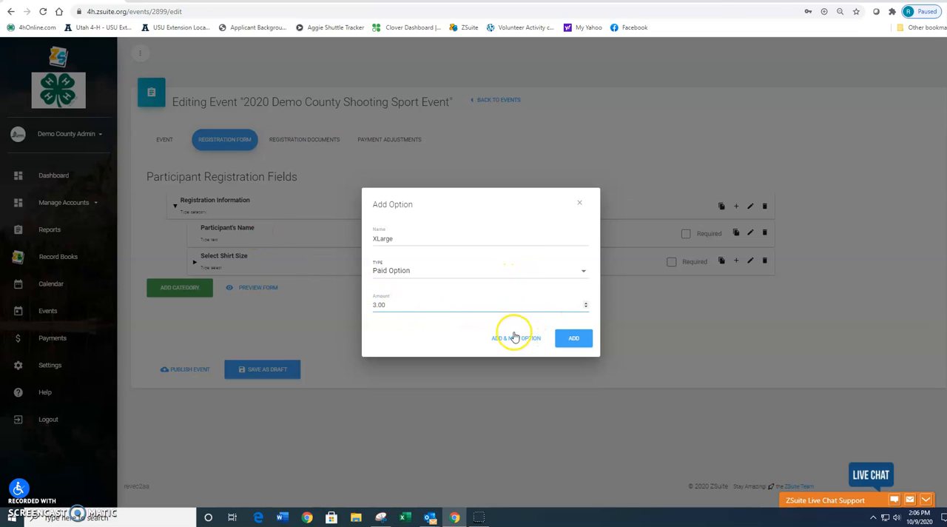
pyautogui.click(574, 337)
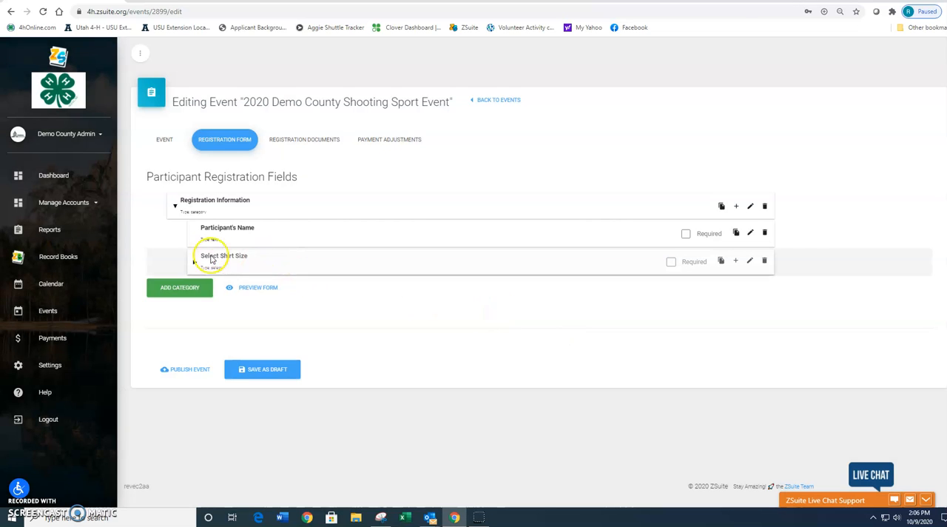
# Step: Preview the registration form, examine the shirt size choices, and close the preview
pyautogui.click(253, 287)
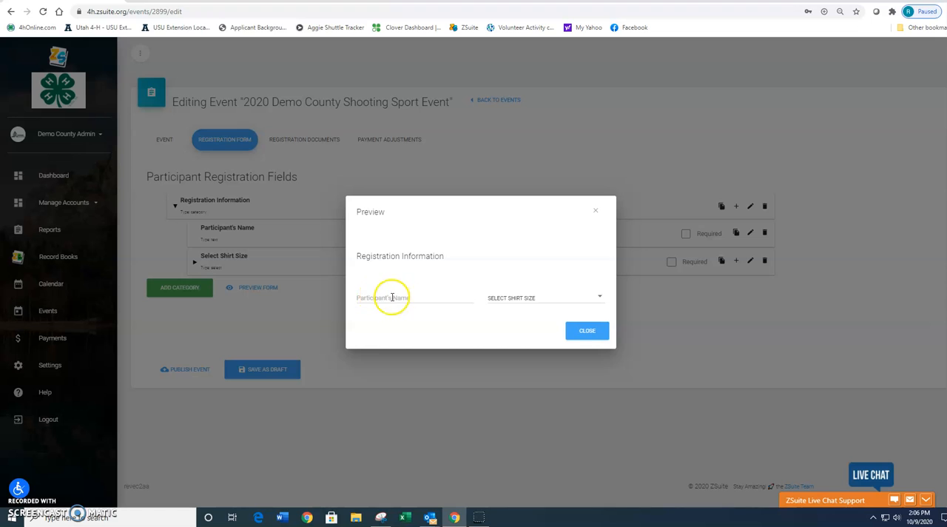
pyautogui.click(520, 296)
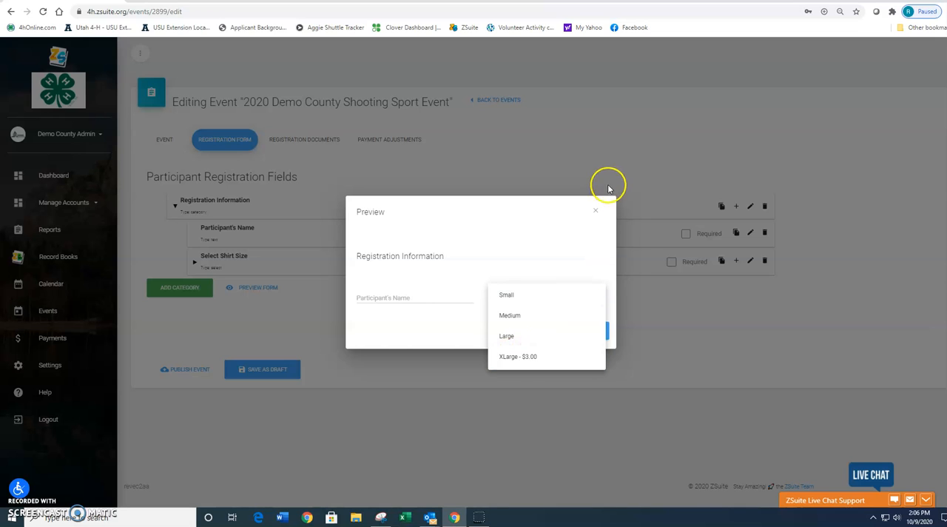
pyautogui.click(596, 212)
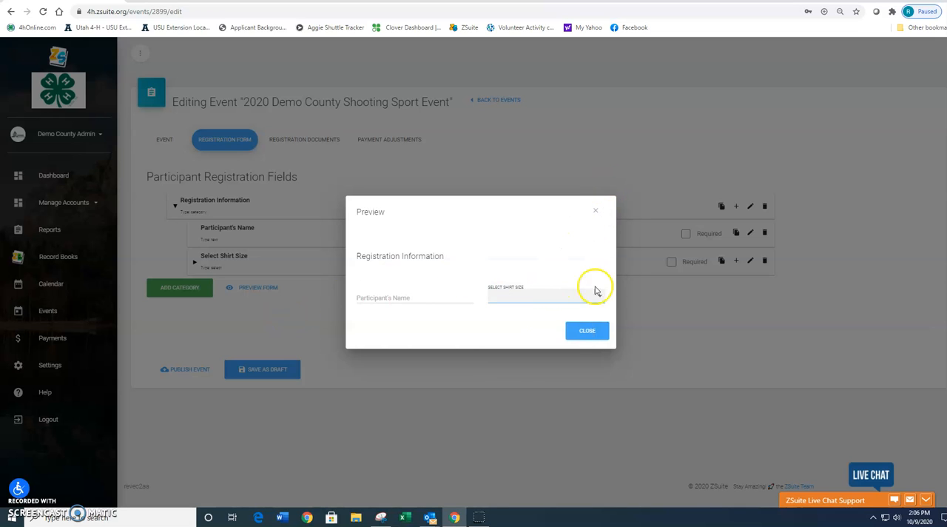
pyautogui.click(585, 331)
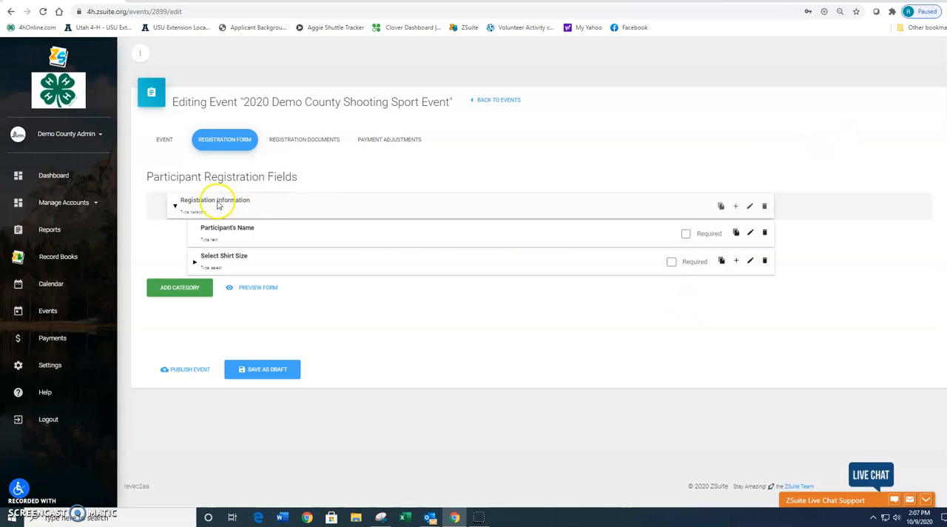
# Step: Add an input titled Select Your Meal Choice with the Multiple Select input type to the Registration Information category
pyautogui.click(736, 206)
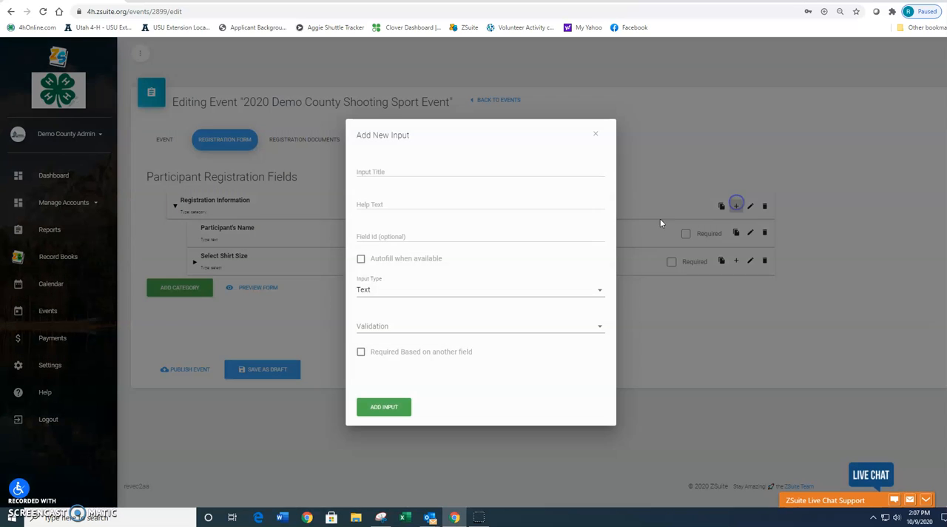
pyautogui.click(391, 173)
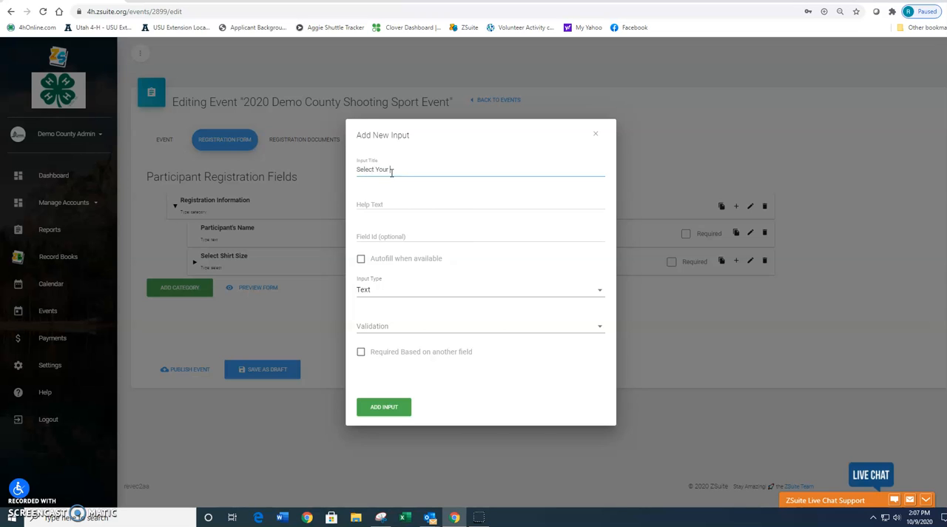
pyautogui.write('eal Choic')
pyautogui.click(407, 210)
pyautogui.click(394, 290)
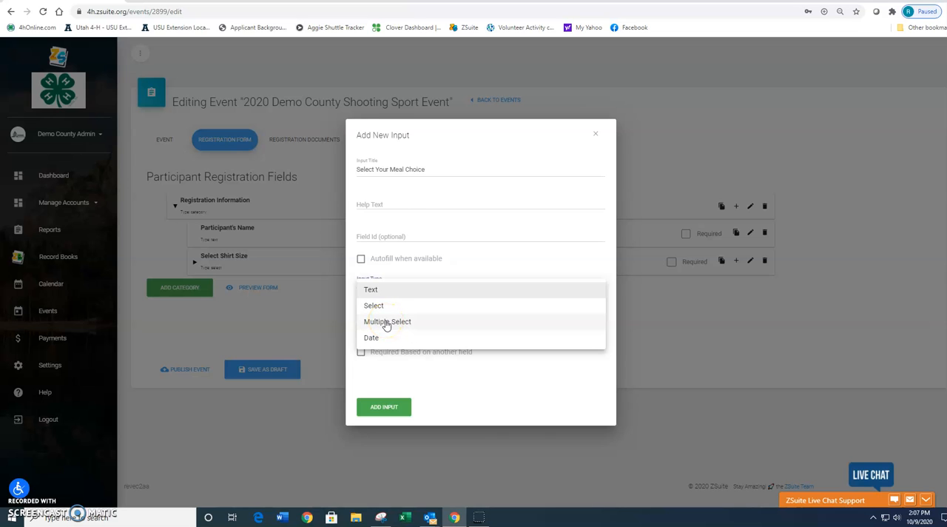
pyautogui.click(385, 323)
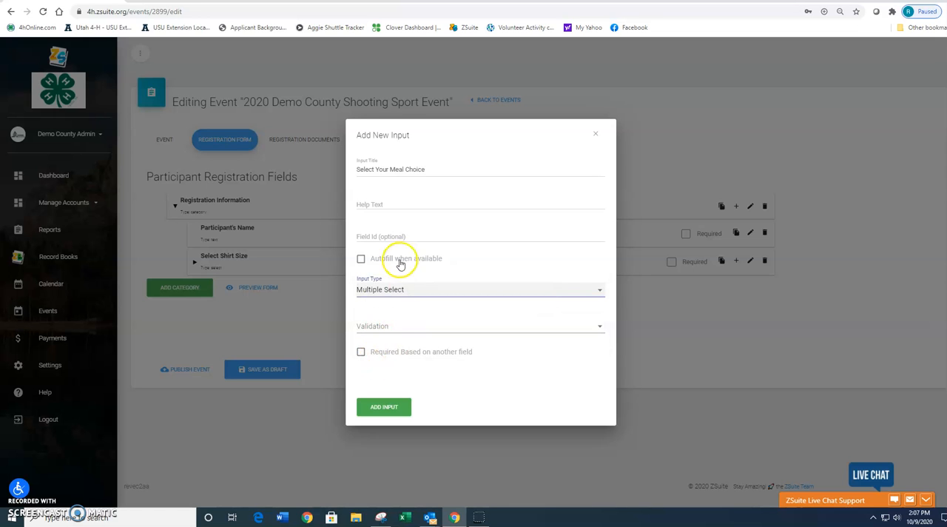
pyautogui.click(385, 407)
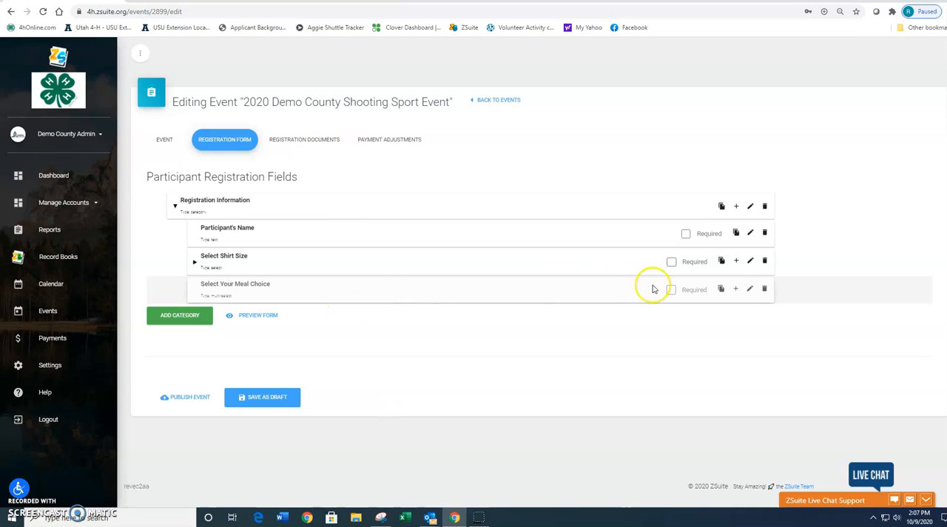
# Step: Add Hot Dog to the Select Your Meal Choice field as a paid option with an amount of 3.00
pyautogui.click(736, 289)
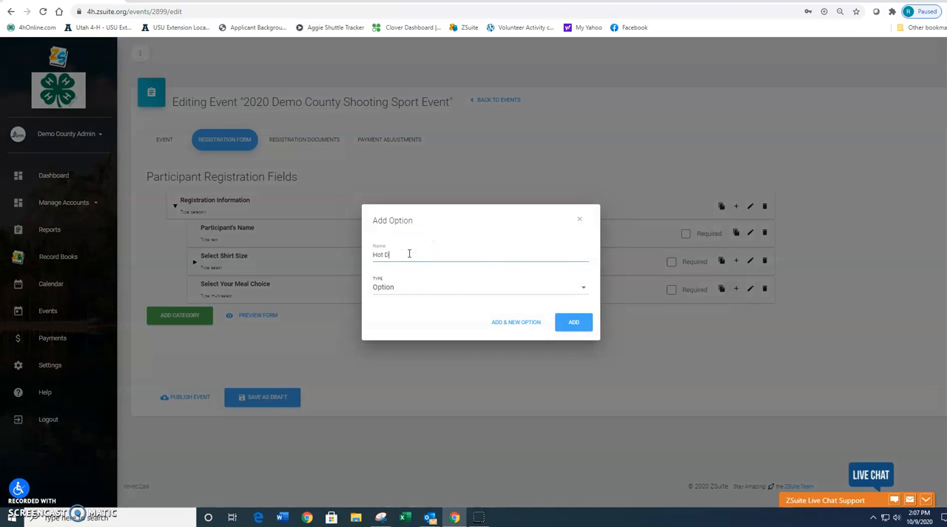
pyautogui.click(408, 287)
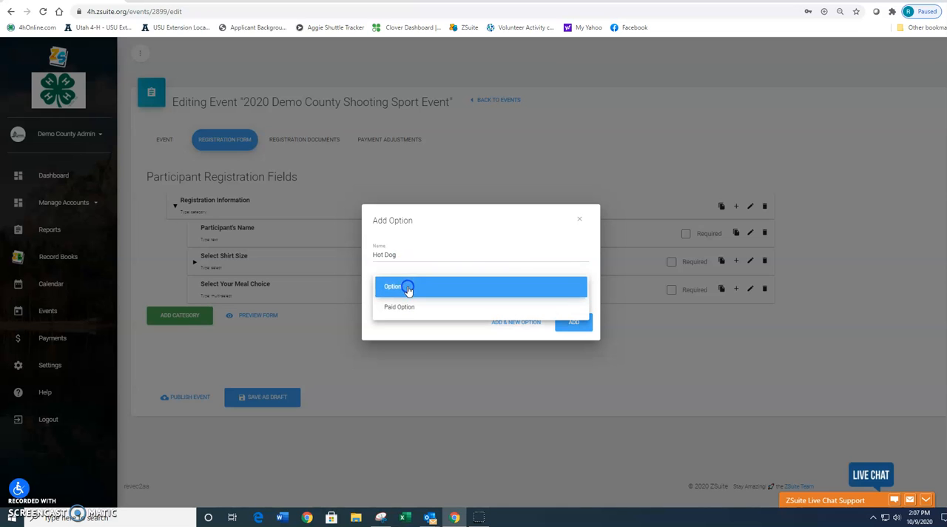
pyautogui.click(401, 307)
pyautogui.moveTo(416, 302); pyautogui.dragTo(339, 300)
pyautogui.write('3.00')
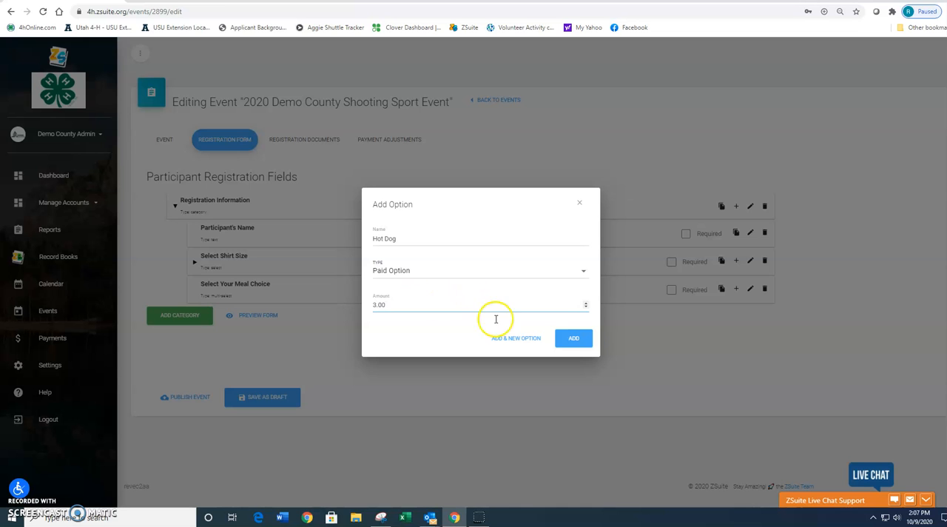
pyautogui.click(572, 338)
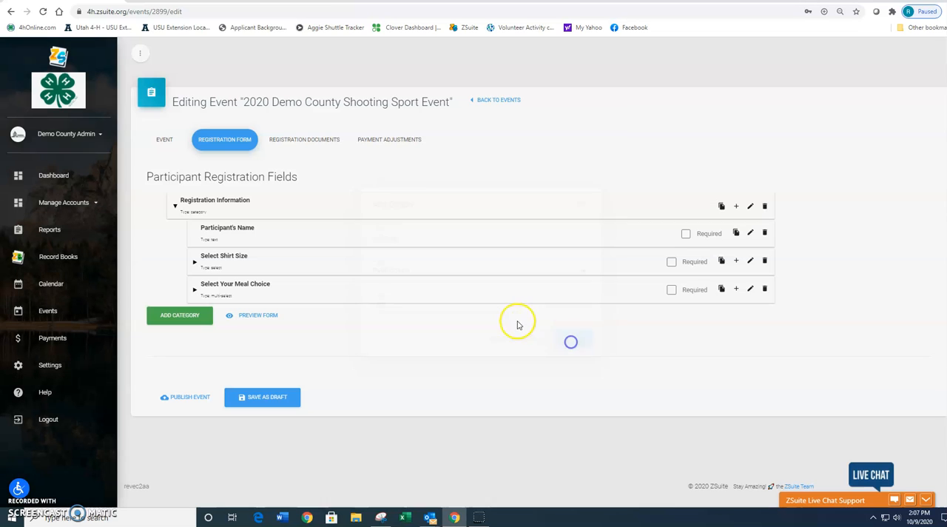
# Step: Add Hamburger to the Select Your Meal Choice field as a paid option with an amount of 5.00
pyautogui.click(734, 294)
pyautogui.click(434, 258)
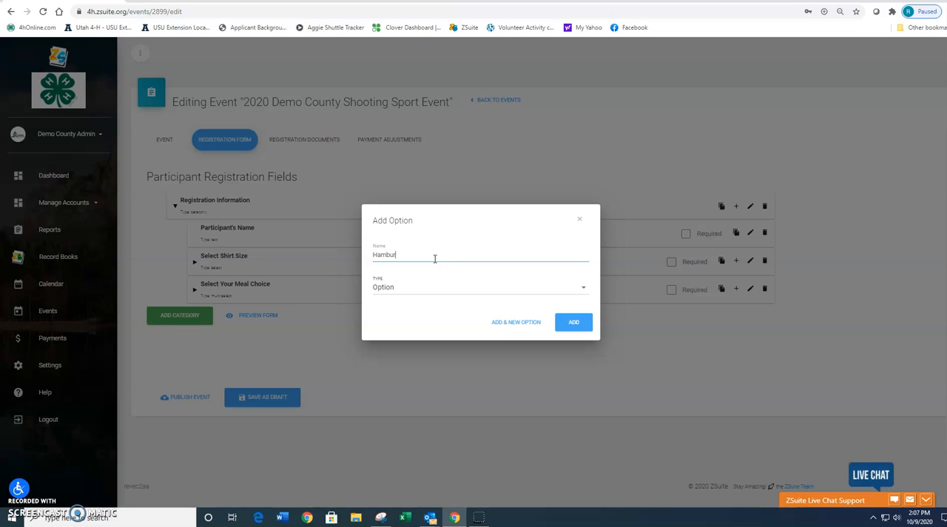
pyautogui.click(478, 287)
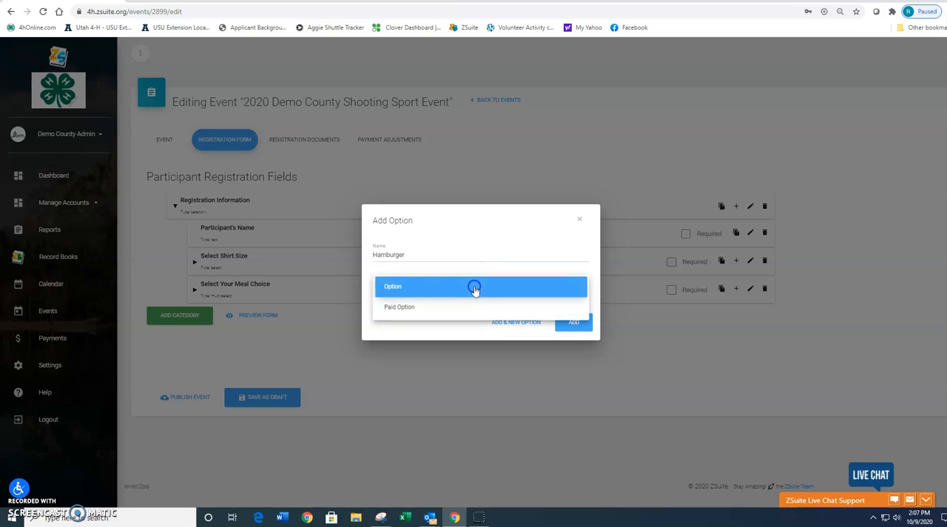
pyautogui.click(419, 307)
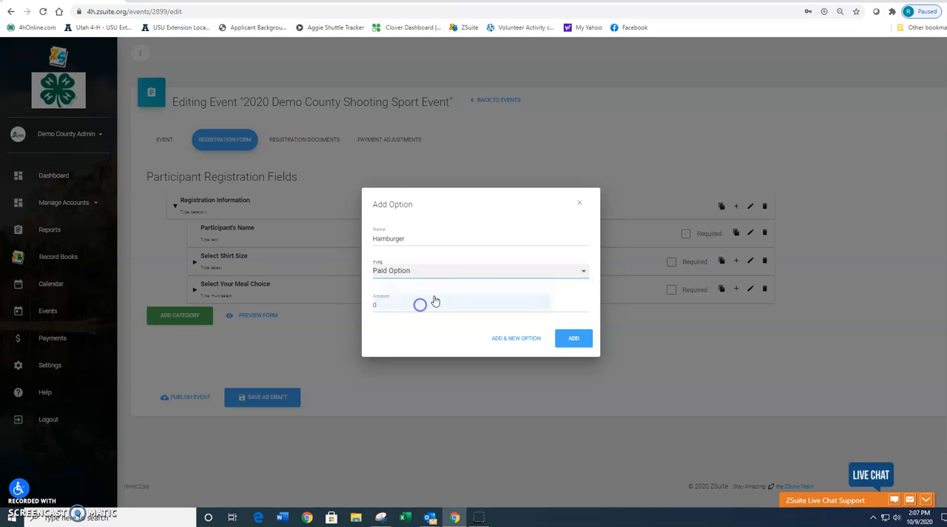
pyautogui.doubleClick(381, 304)
pyautogui.write('5.00')
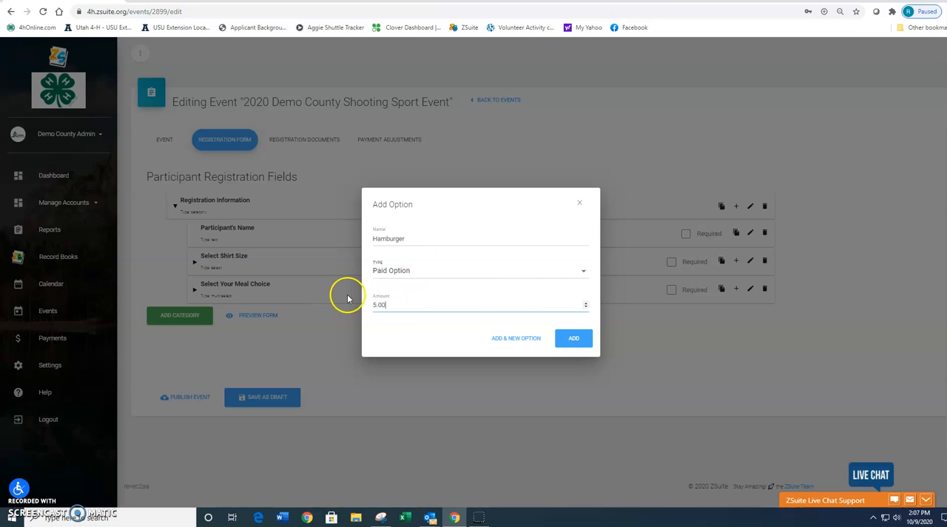
pyautogui.click(517, 335)
# Step: Add Pizza to the Select Your Meal Choice field as a paid option with an amount of 5.00
pyautogui.click(406, 254)
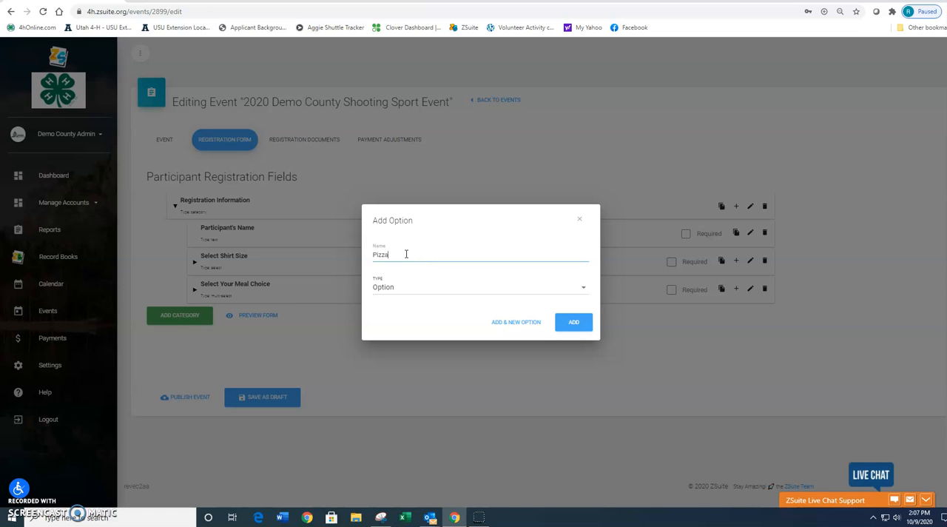
pyautogui.click(419, 291)
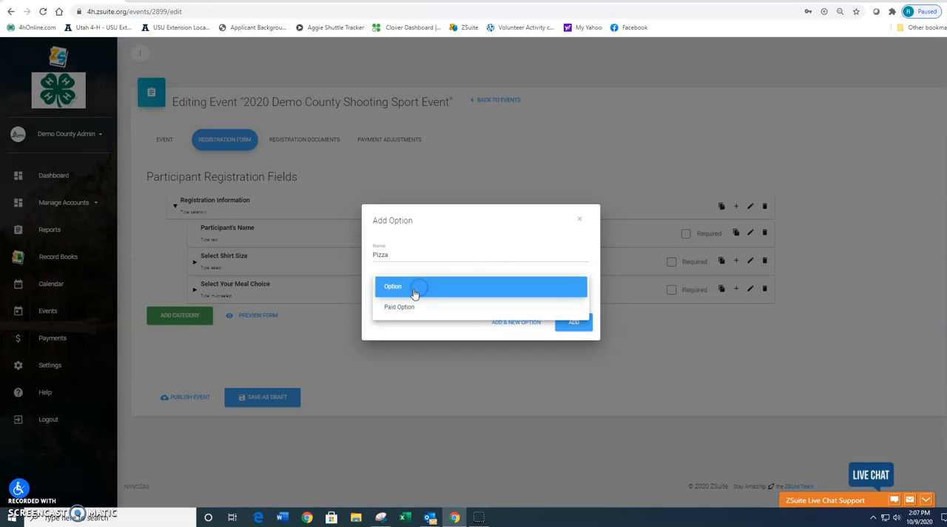
pyautogui.click(401, 306)
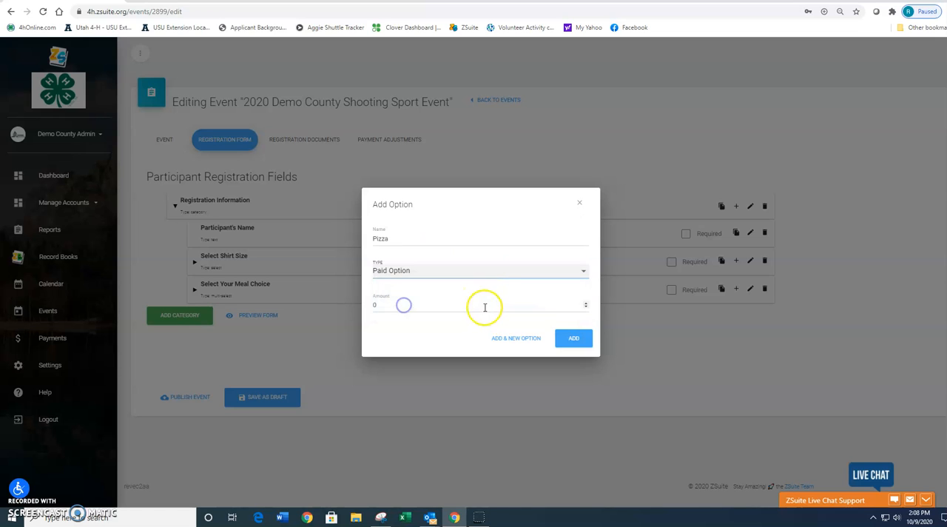
pyautogui.doubleClick(407, 304)
pyautogui.write('5.00')
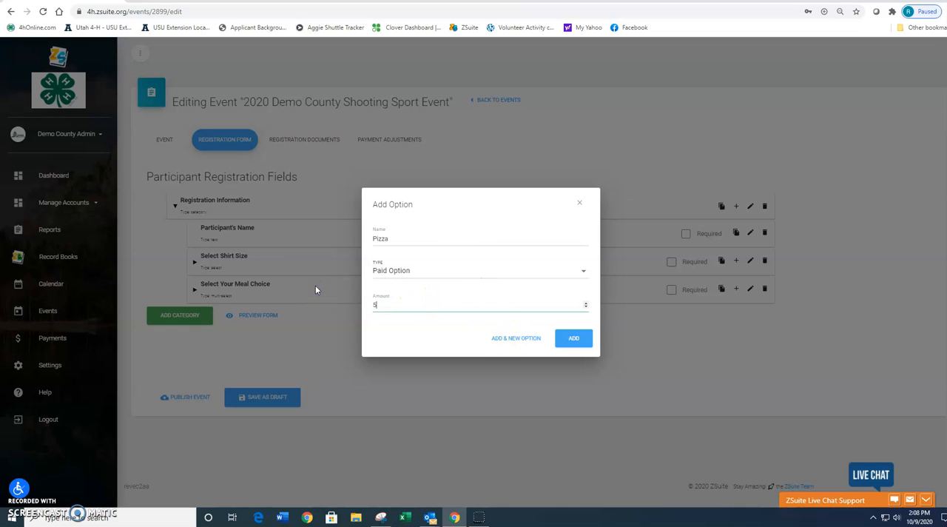
pyautogui.click(576, 339)
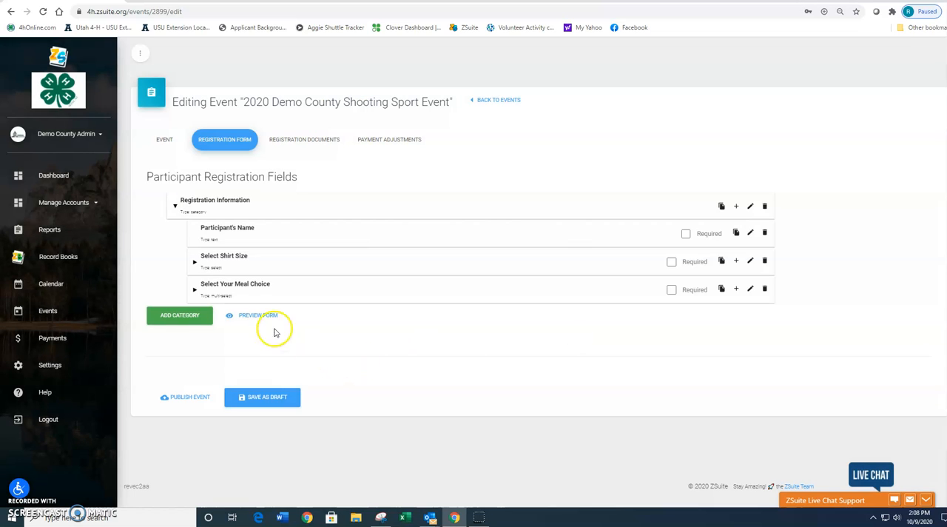
# Step: Preview the participant registration form and choose Small as the shirt size
pyautogui.click(268, 316)
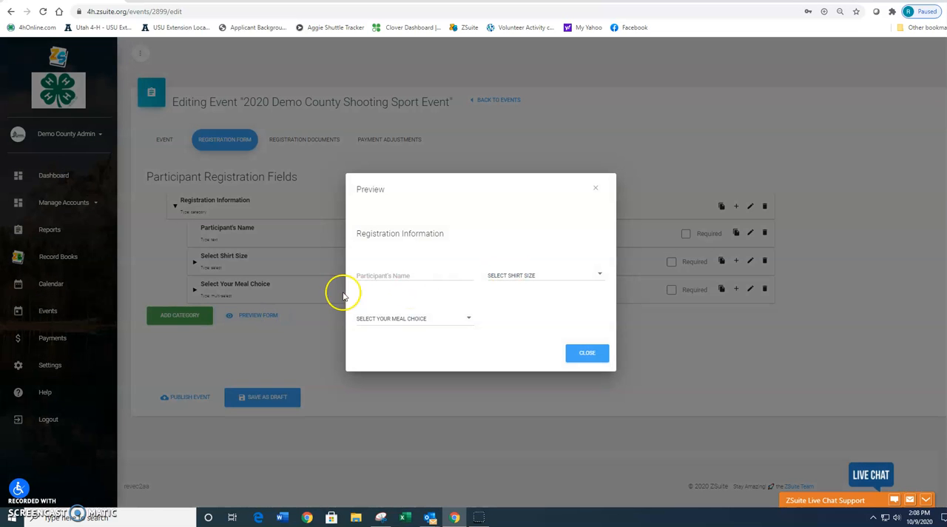
pyautogui.click(535, 272)
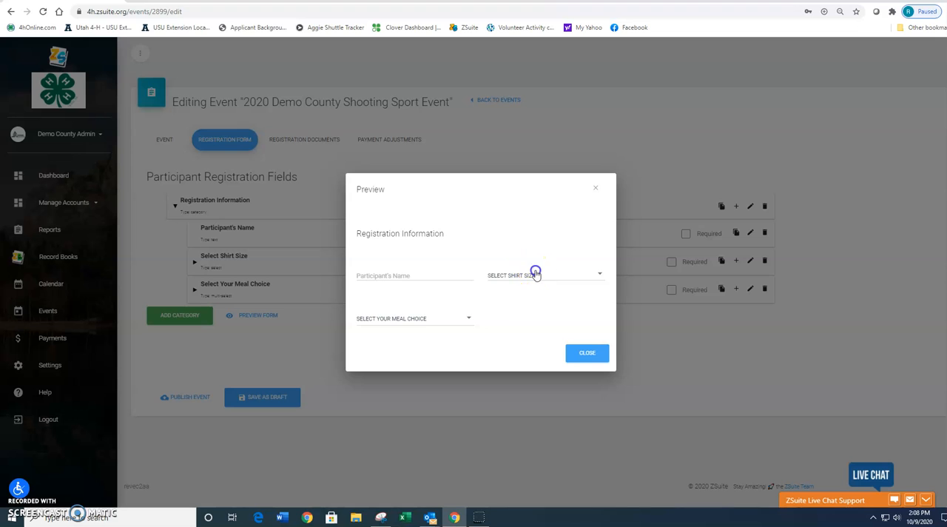
pyautogui.click(535, 271)
# Step: Test multiple selection in the previewed meal choice field by selecting Hot Dog, Hamburger and Pizza and clearing them again
pyautogui.click(403, 318)
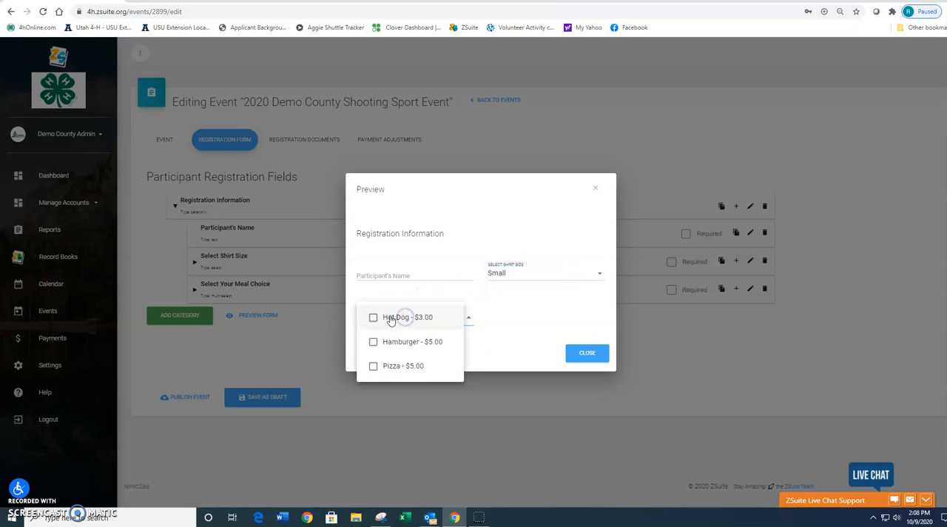
pyautogui.click(374, 318)
pyautogui.click(371, 340)
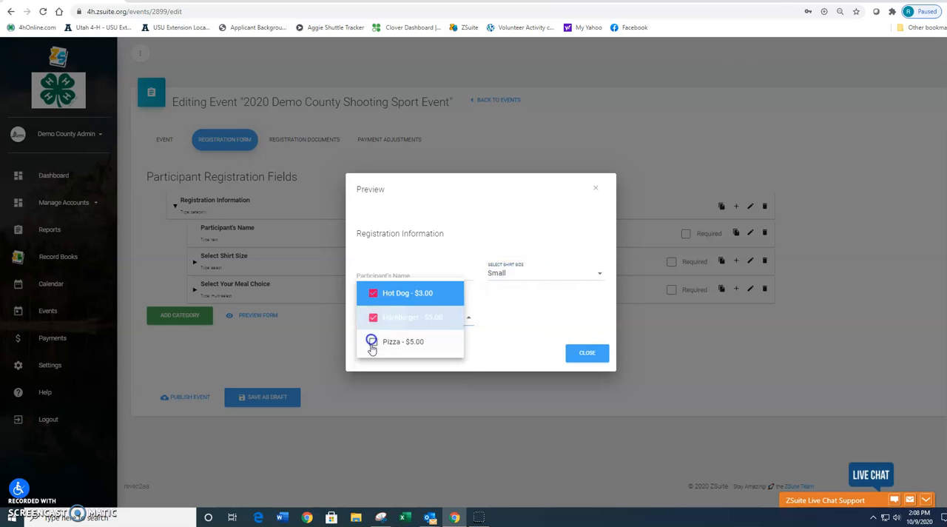
pyautogui.click(375, 345)
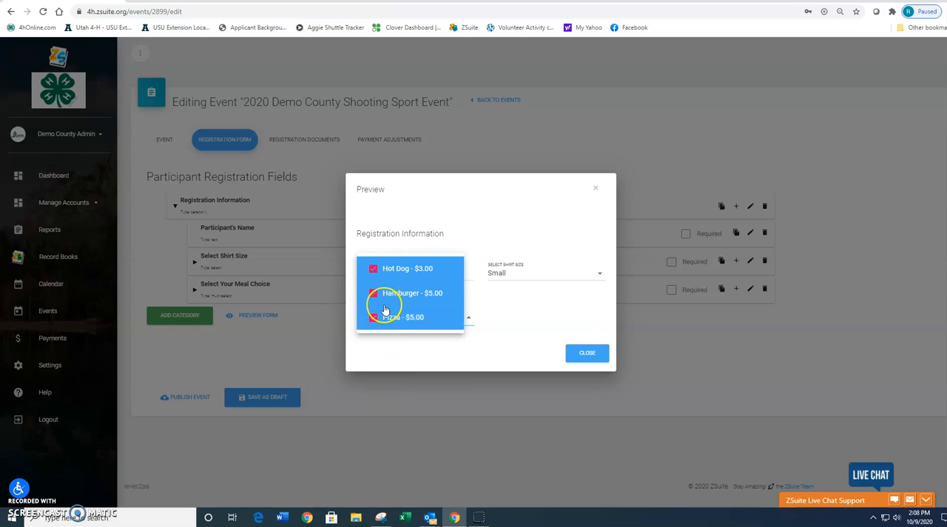
pyautogui.click(374, 315)
pyautogui.click(376, 296)
pyautogui.click(373, 316)
pyautogui.click(517, 307)
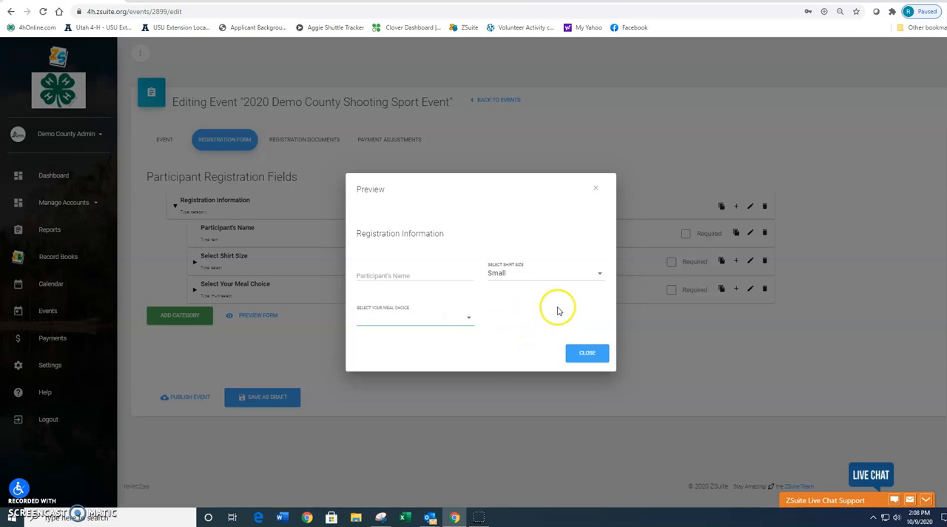
# Step: Examine the shirt size choices in the form preview and close the preview
pyautogui.click(541, 274)
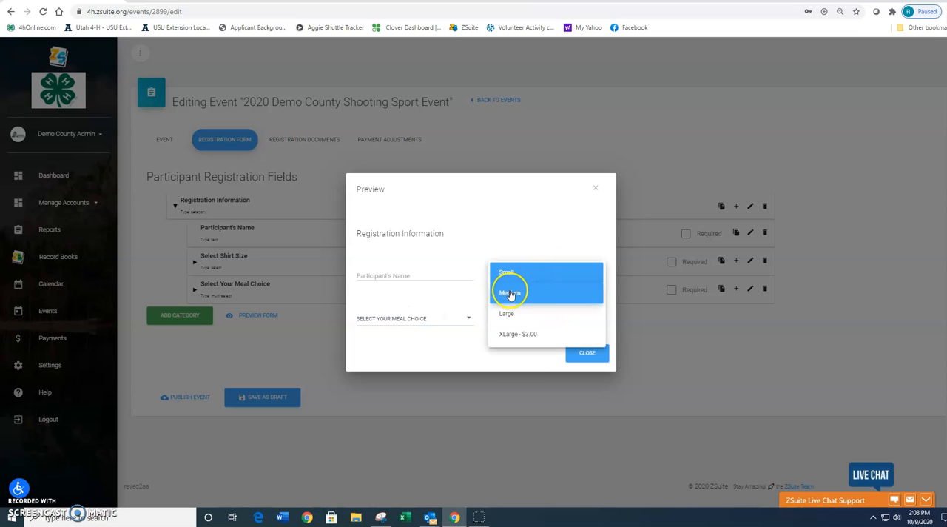
pyautogui.click(581, 353)
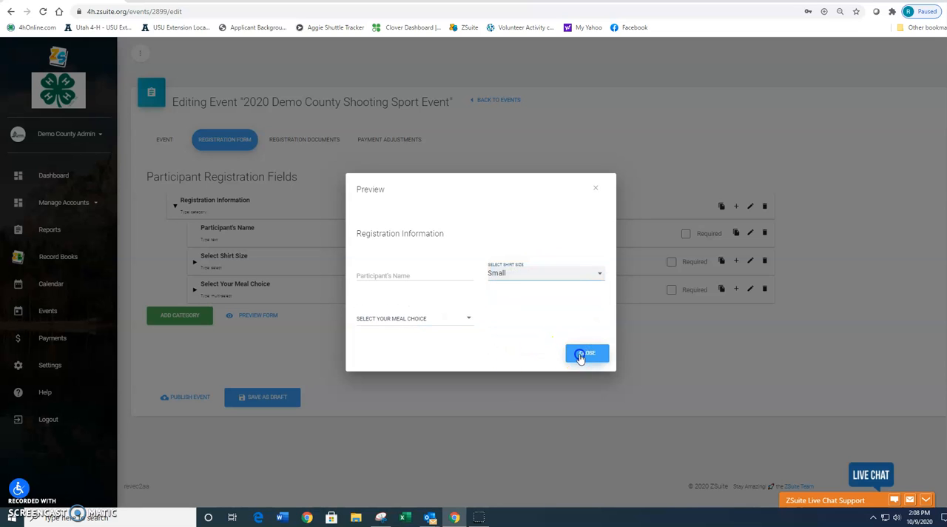
pyautogui.click(586, 352)
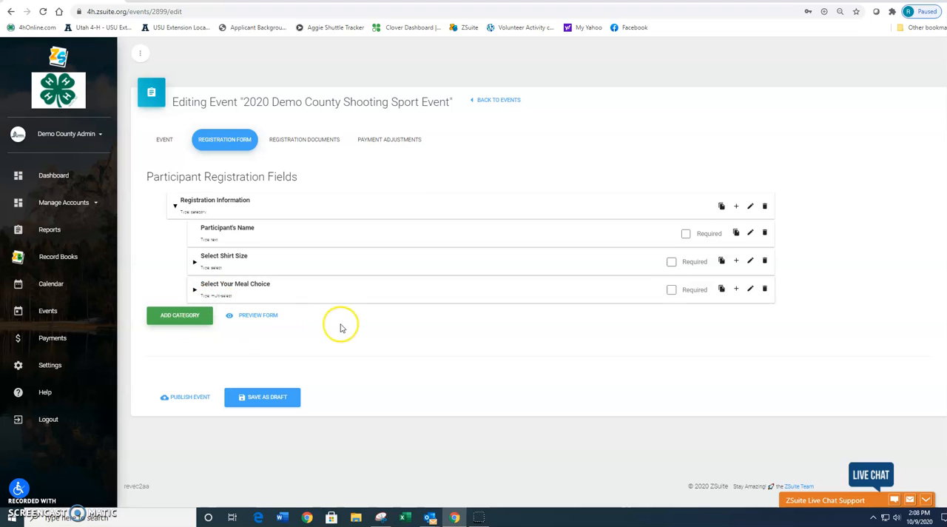
# Step: Allow volunteer registration in the event's details
pyautogui.scroll(-1, 348, 329)
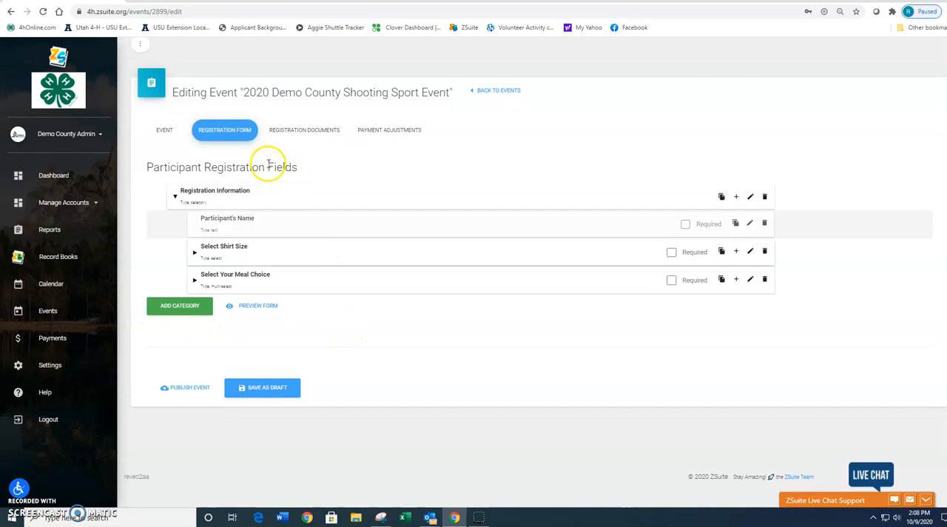
pyautogui.click(169, 130)
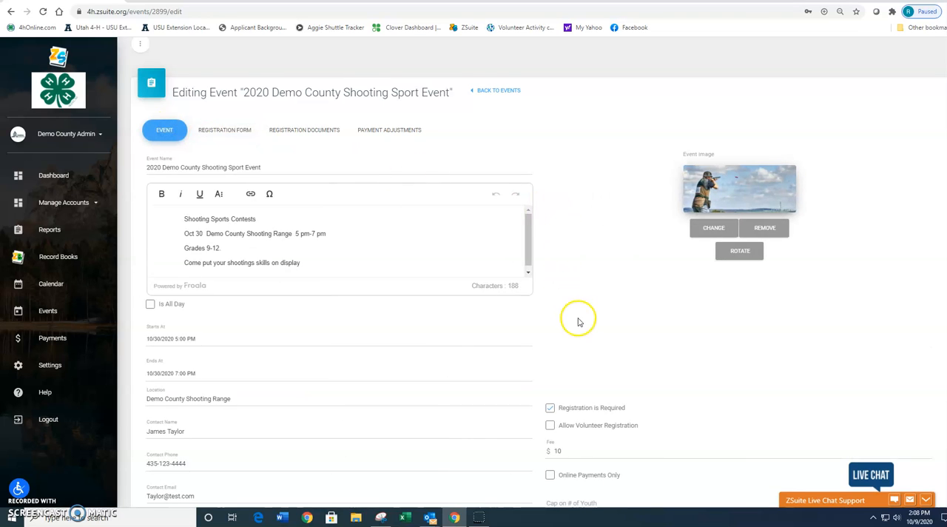
pyautogui.scroll(-1, 579, 321)
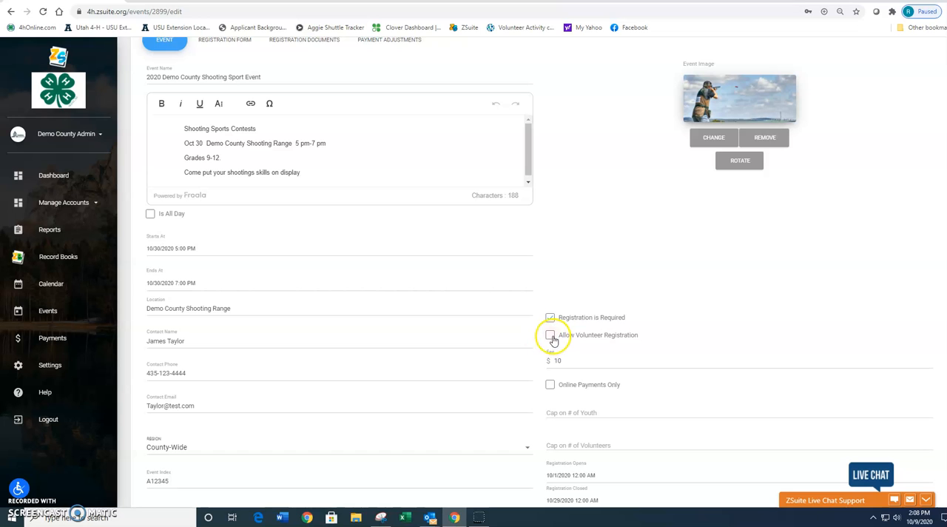
pyautogui.scroll(1, 369, 173)
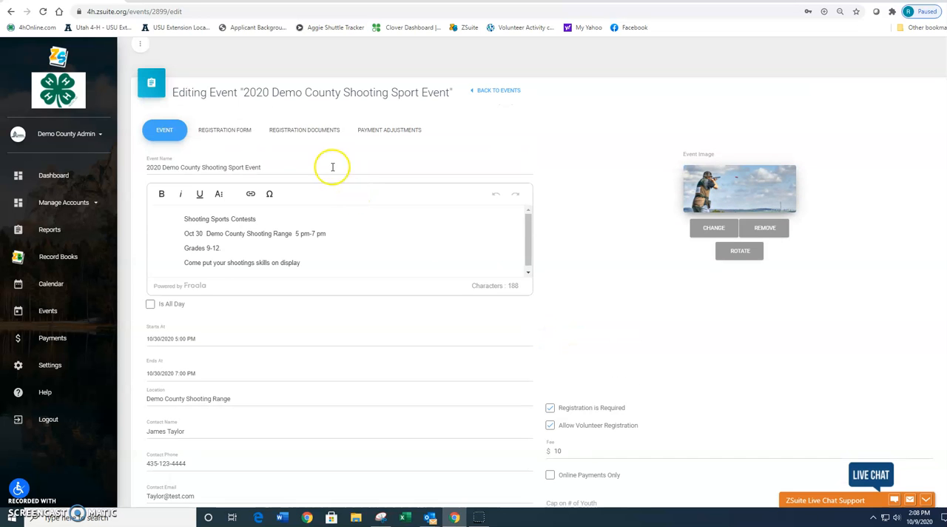
# Step: Copy the participant registration fields into the Volunteer Registration Fields section of the registration form
pyautogui.click(227, 130)
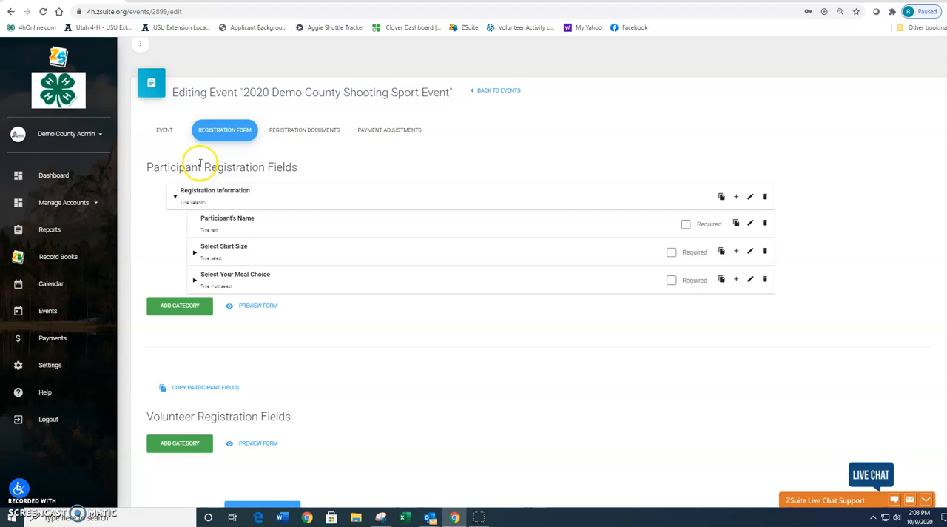
pyautogui.scroll(-2, 201, 319)
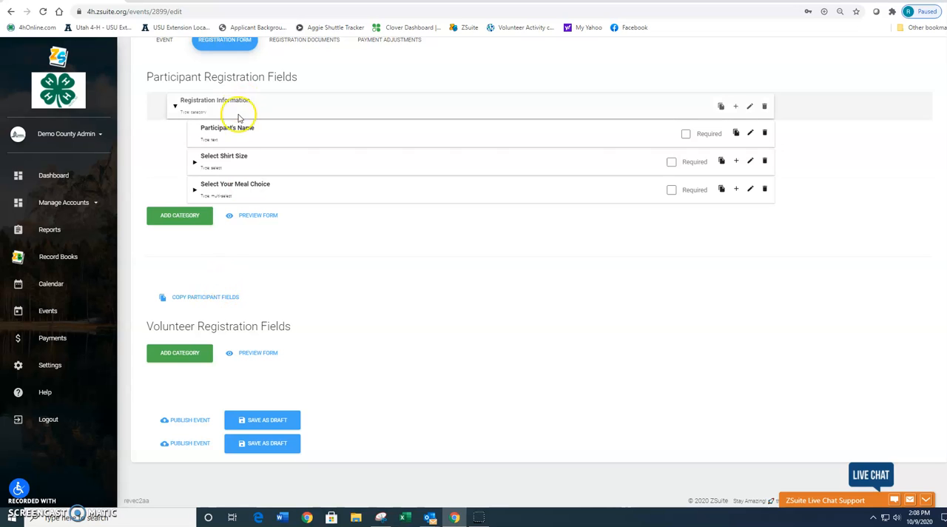
pyautogui.click(215, 299)
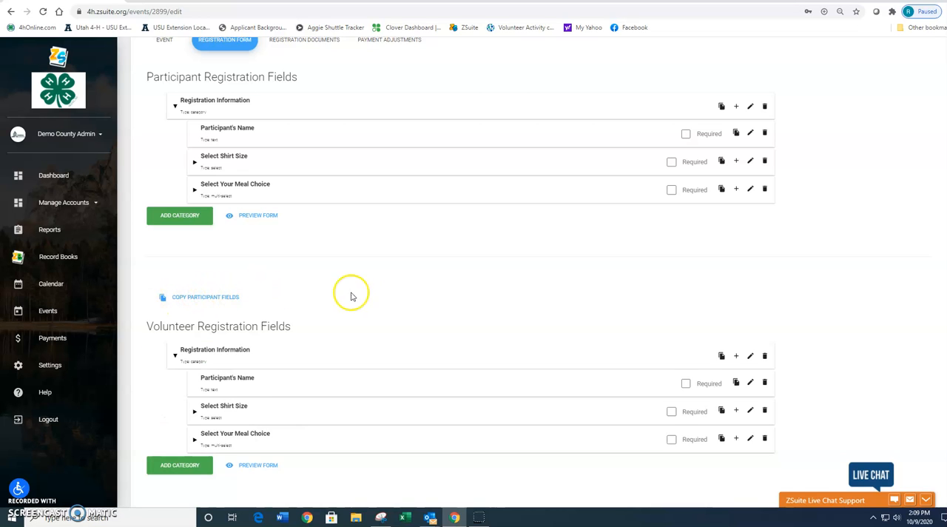
# Step: Delete the Select Shirt Size field from the Volunteer Registration Fields
pyautogui.scroll(-1, 355, 296)
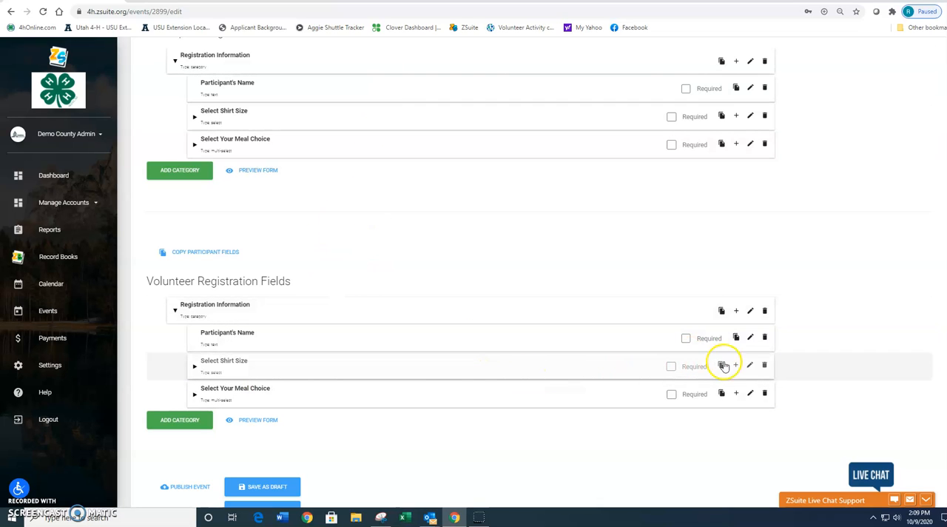
pyautogui.click(766, 366)
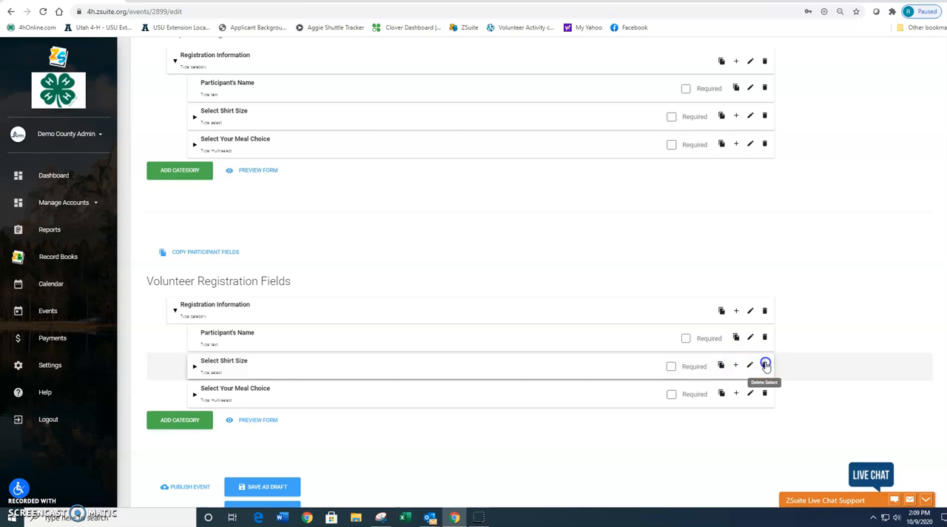
pyautogui.click(560, 295)
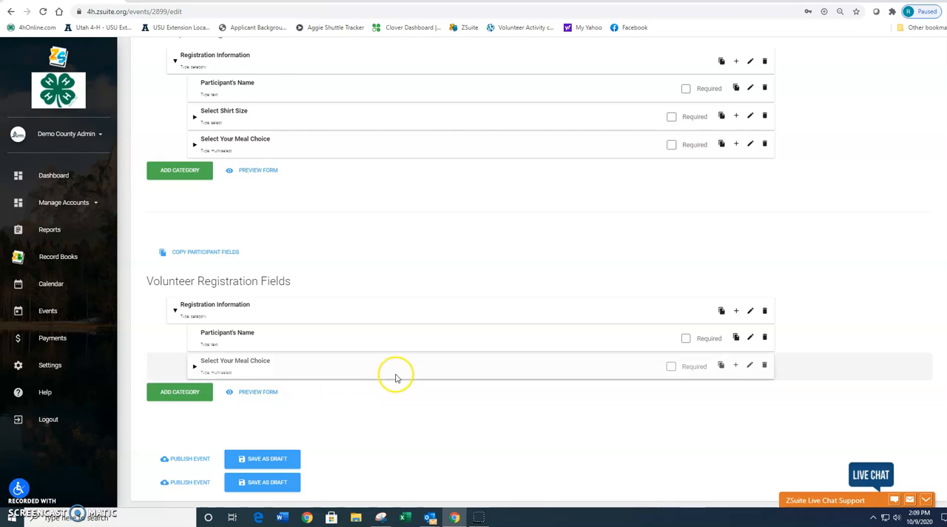
# Step: Preview the volunteer registration form and examine its name field and meal choices
pyautogui.scroll(1, 395, 374)
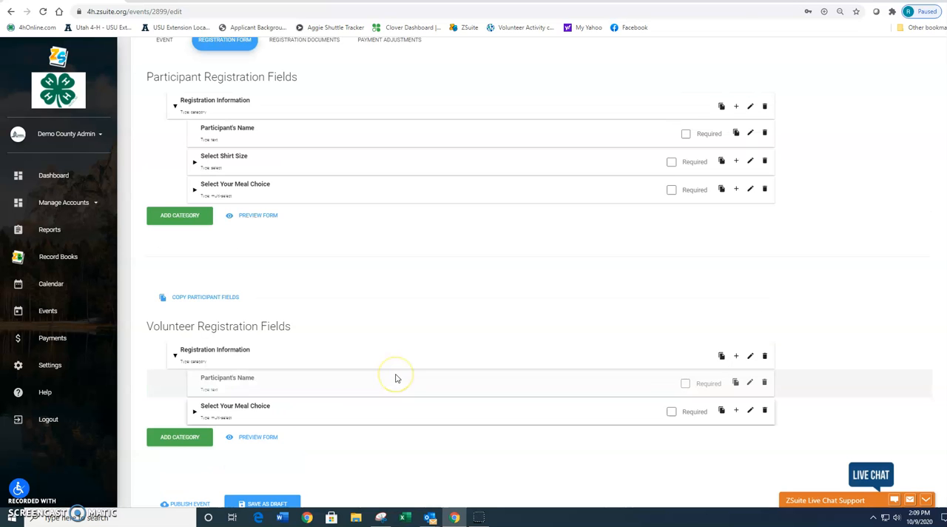
pyautogui.click(260, 435)
pyautogui.click(426, 297)
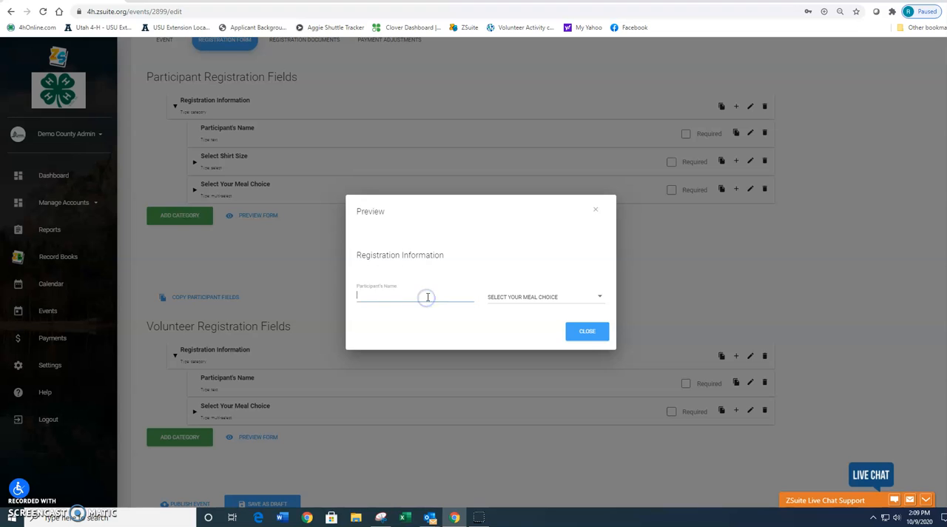
pyautogui.click(573, 295)
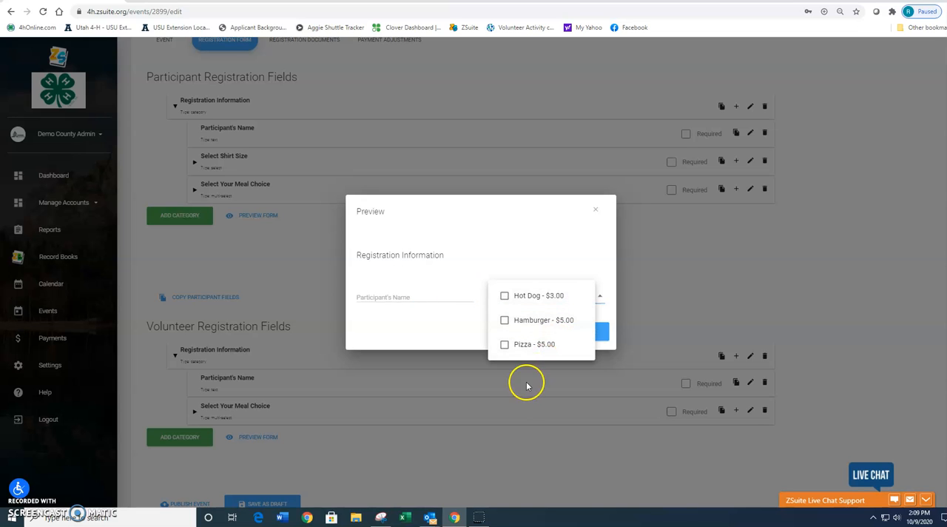
# Step: Close the volunteer form preview and publish the 2020 Demo County Shooting Sport Event
pyautogui.click(415, 352)
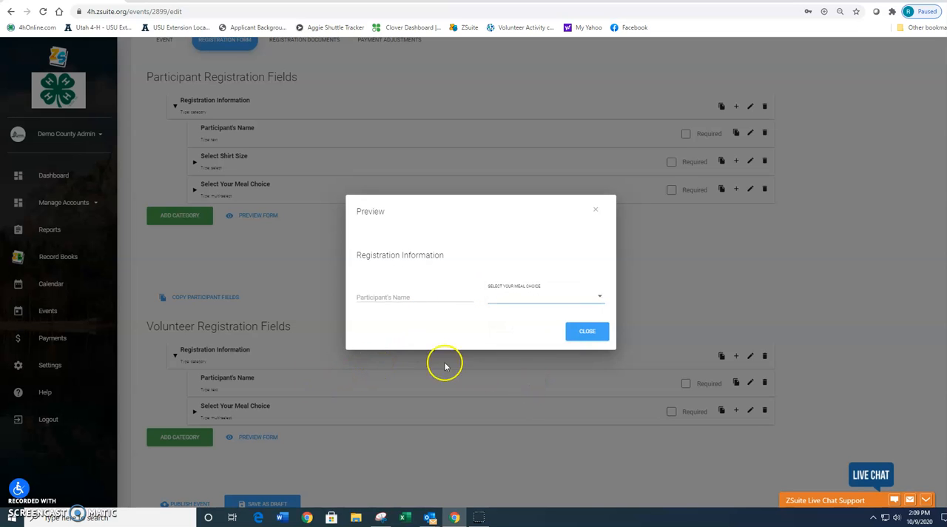
pyautogui.click(582, 333)
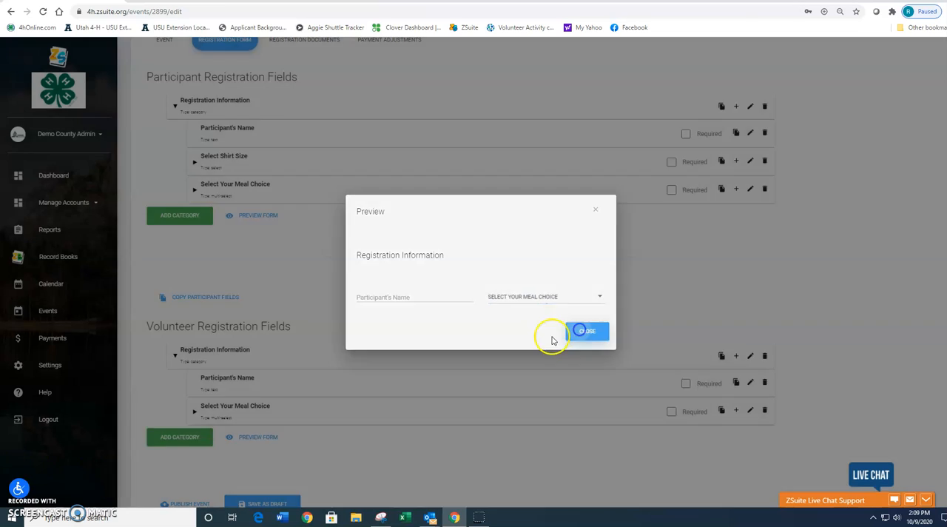
pyautogui.scroll(-2, 296, 370)
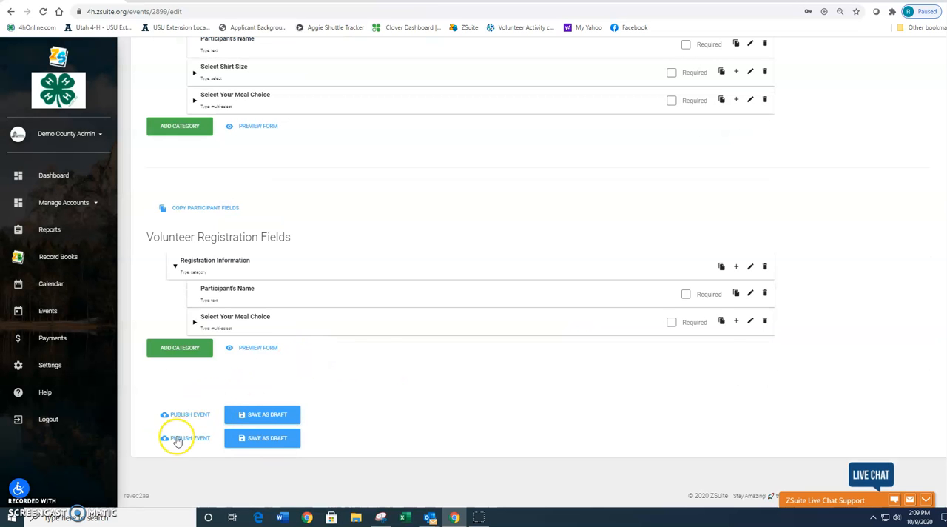
pyautogui.click(193, 416)
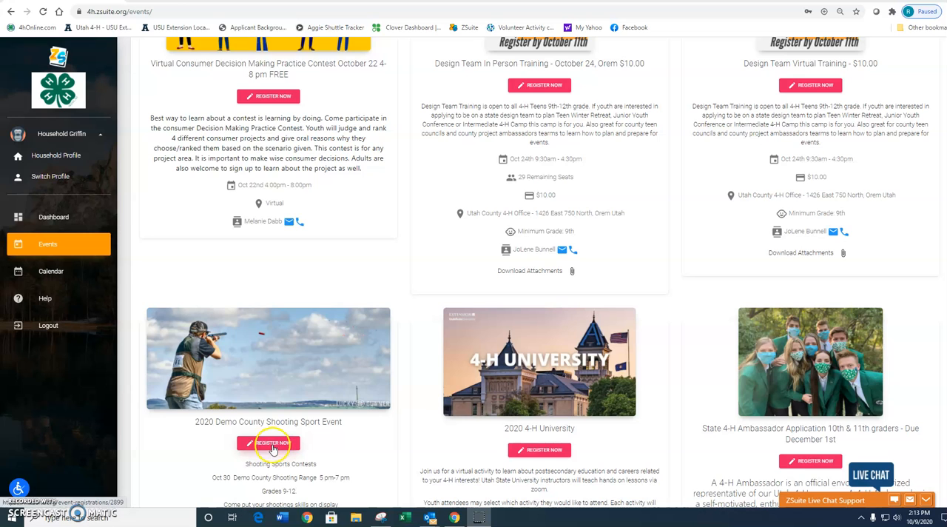
# Step: Register the fourth listed household member for the 2020 Demo County Shooting Sport Event with their full name, shirt size Medium and a Hot Dog meal
pyautogui.click(271, 445)
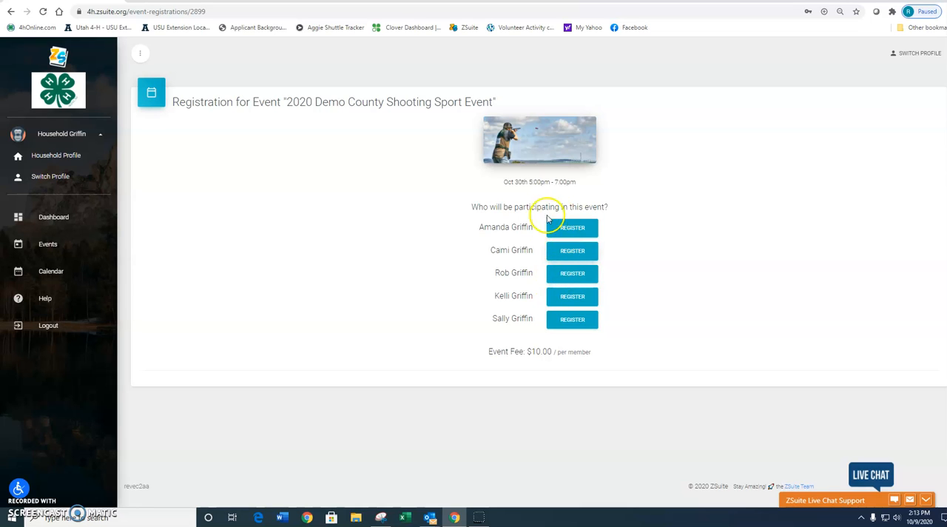
pyautogui.click(564, 298)
pyautogui.click(304, 182)
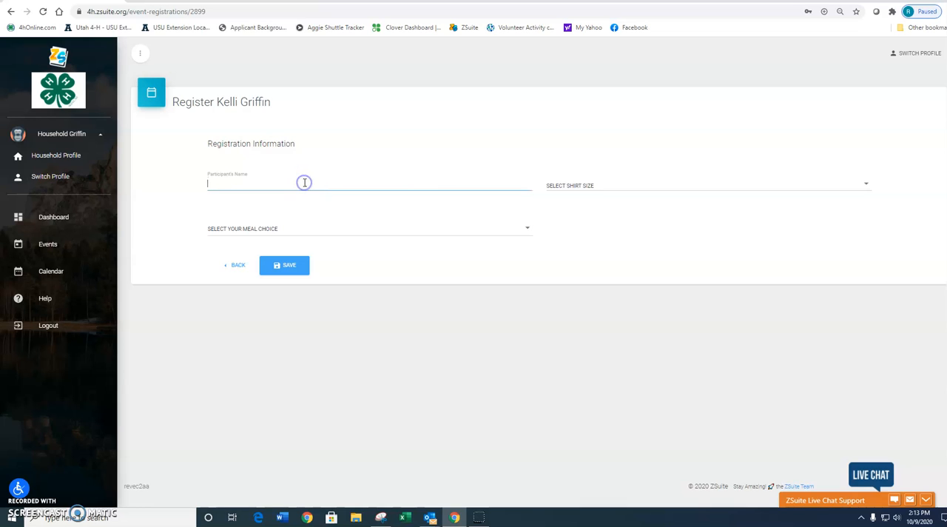
pyautogui.write('Kelli Griffin')
pyautogui.press('Tab')
pyautogui.click(560, 183)
pyautogui.click(563, 205)
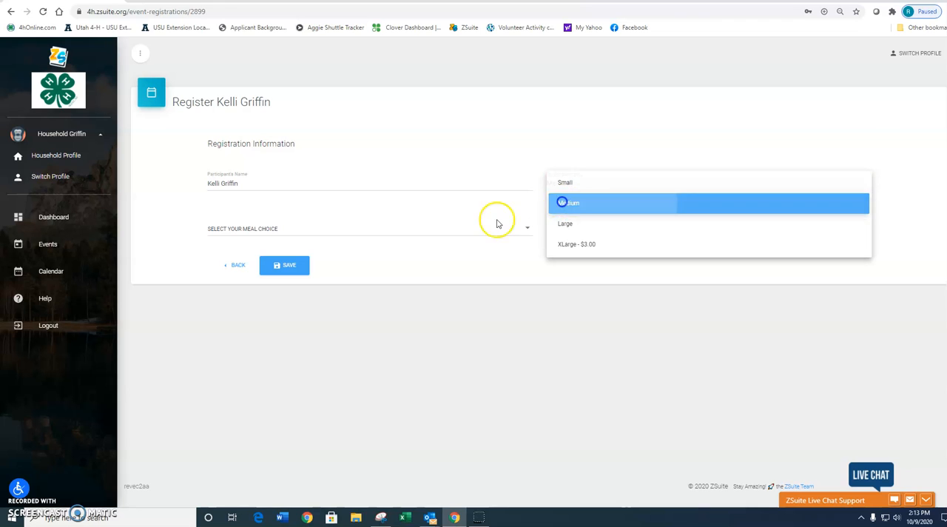
pyautogui.click(374, 231)
pyautogui.click(225, 228)
pyautogui.click(364, 325)
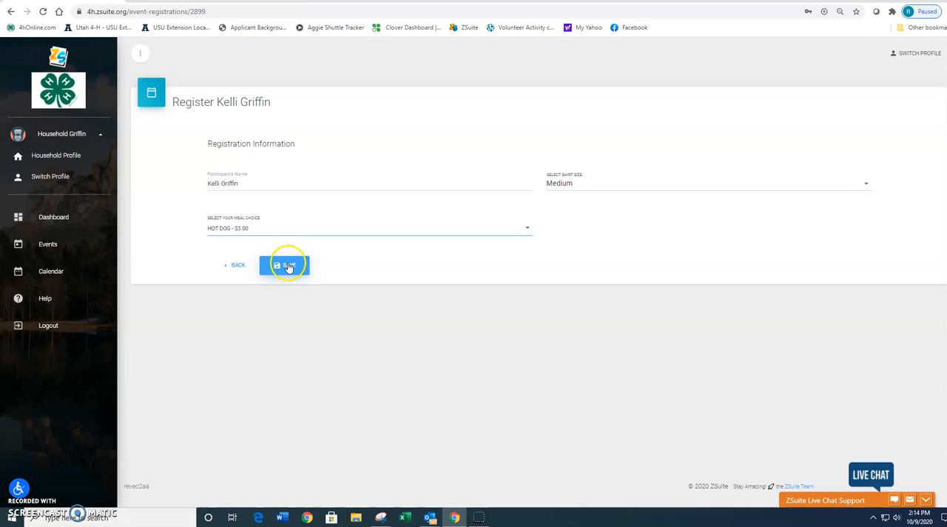
pyautogui.click(288, 268)
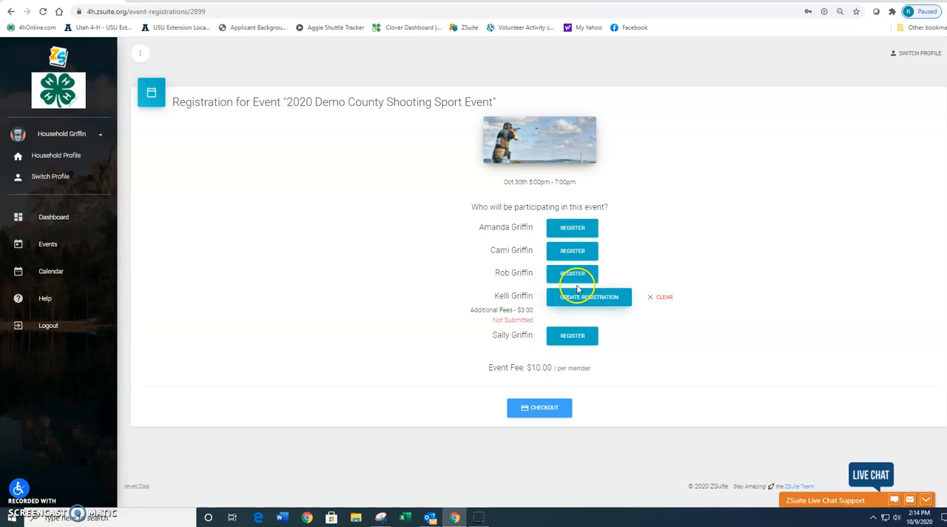
# Step: Register the last listed household member for the event with their full name, shirt size Small and a Hot Dog meal
pyautogui.click(572, 336)
pyautogui.click(294, 185)
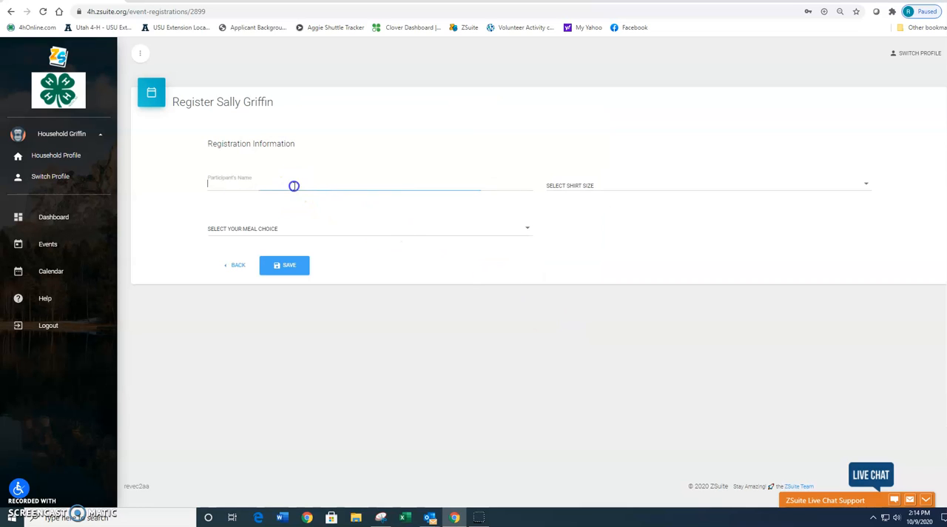
pyautogui.write('Sally Griffin')
pyautogui.press('Tab')
pyautogui.click(621, 194)
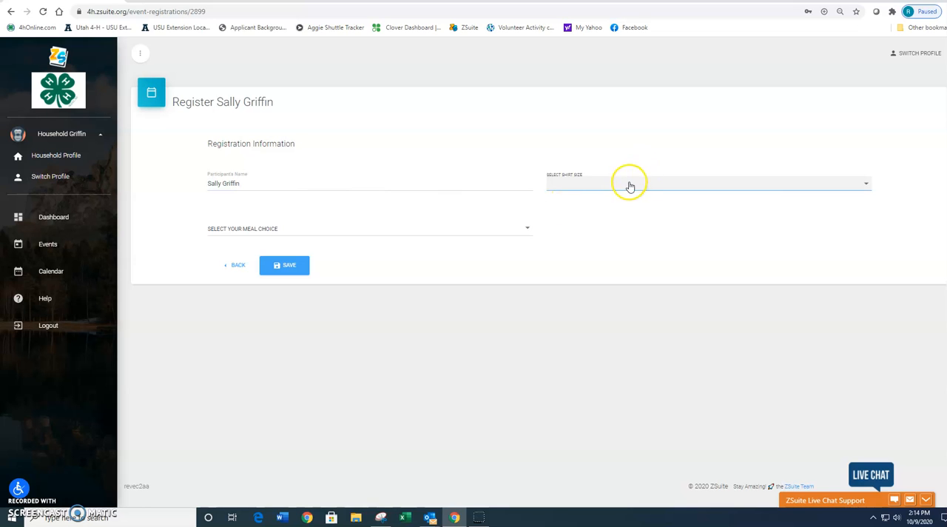
pyautogui.click(630, 186)
pyautogui.click(585, 185)
pyautogui.click(281, 228)
pyautogui.click(254, 231)
pyautogui.click(309, 332)
pyautogui.click(291, 266)
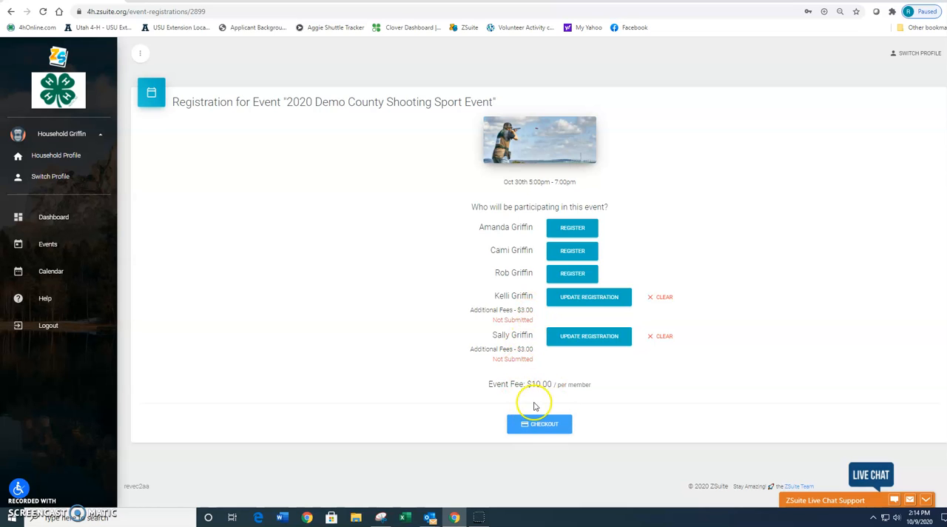
# Step: Open the checkout for both registrations and examine the itemized fees and payment options
pyautogui.click(543, 424)
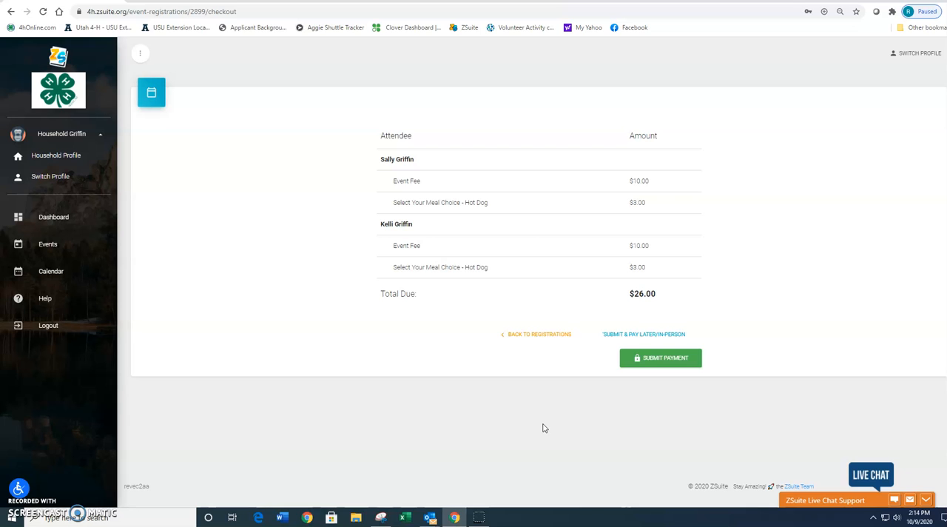
pyautogui.scroll(-1, 696, 222)
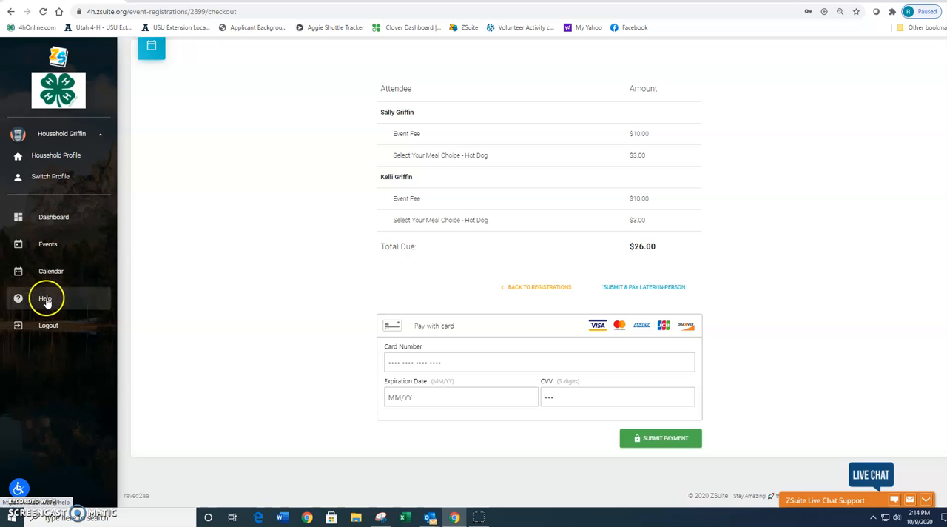
# Step: Return to the events list and examine the 2020 Demo County Shooting Sport Event's registration status, details and attachments
pyautogui.click(44, 249)
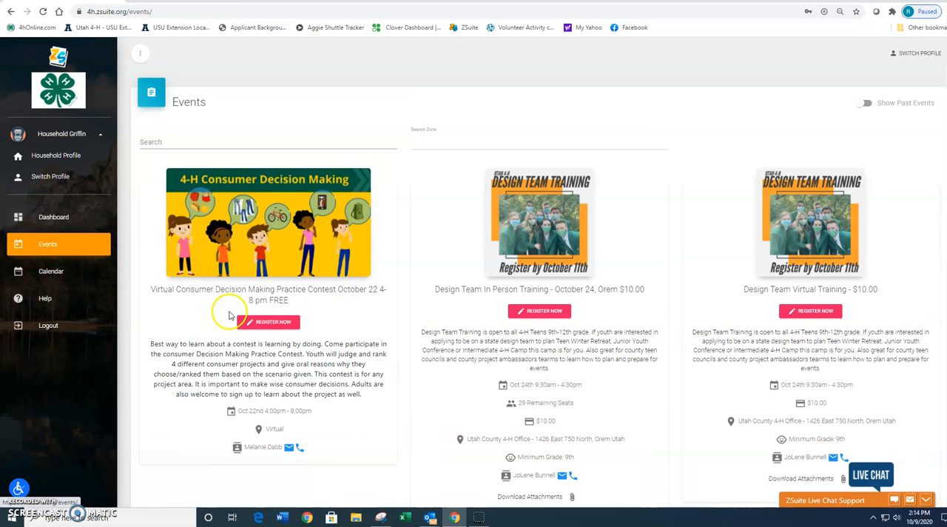
pyautogui.scroll(-6, 244, 304)
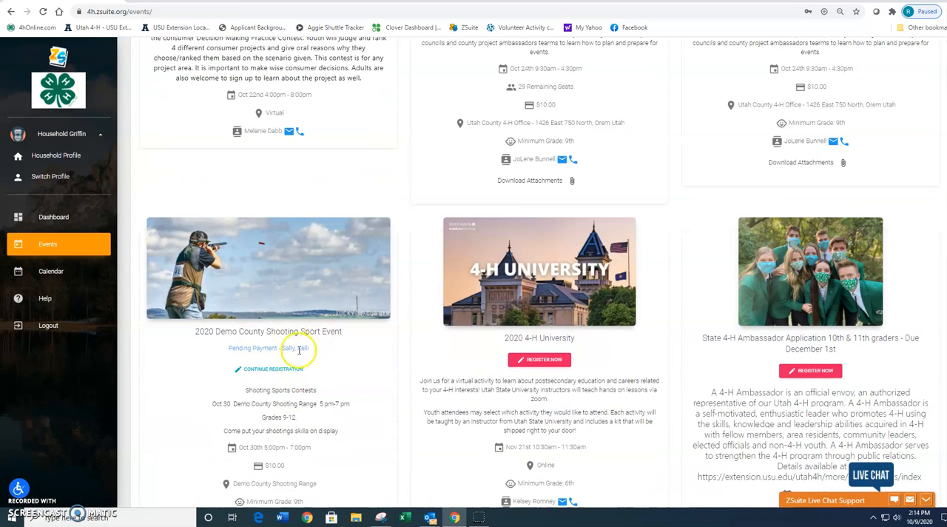
pyautogui.scroll(-2, 325, 334)
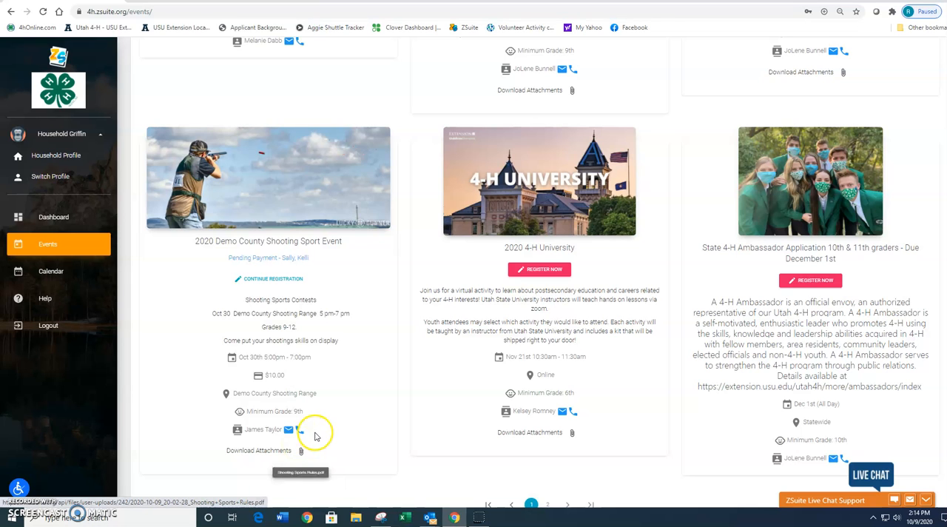
pyautogui.scroll(-1, 163, 282)
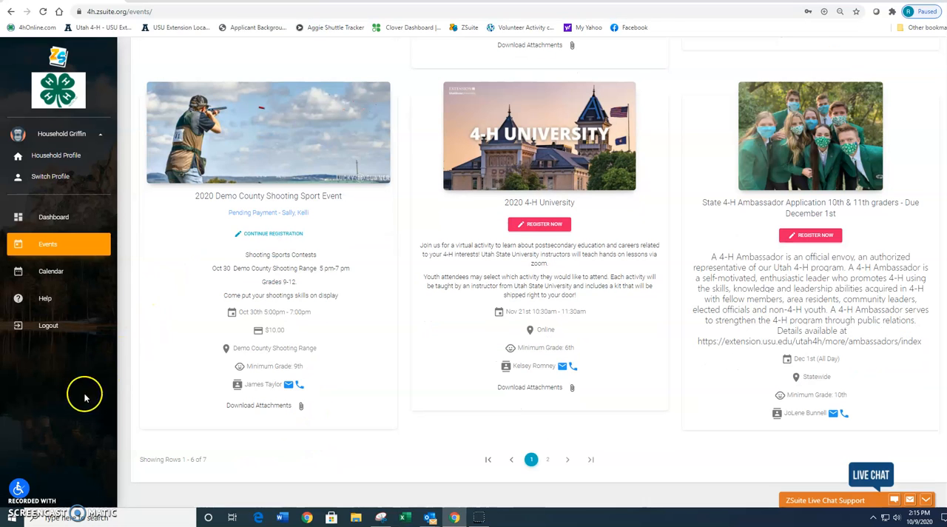